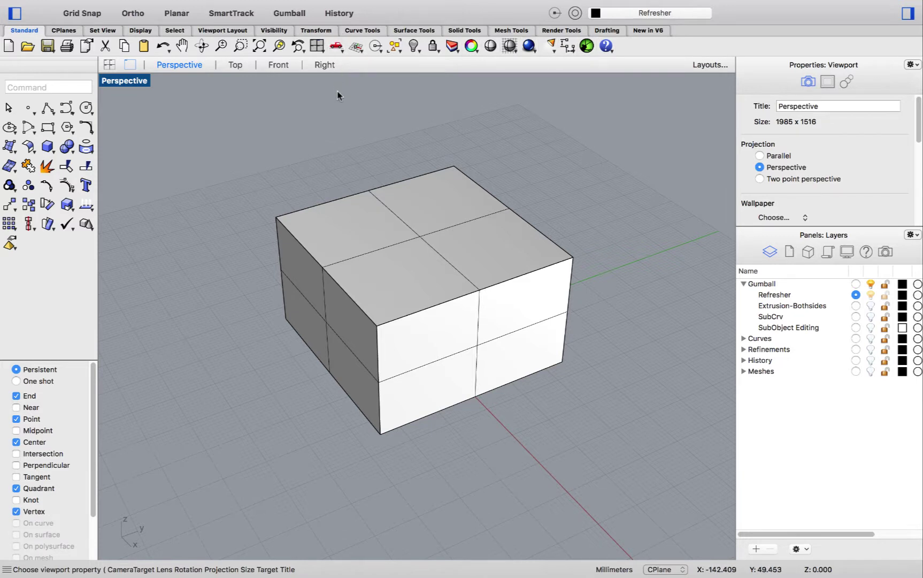
click(363, 30)
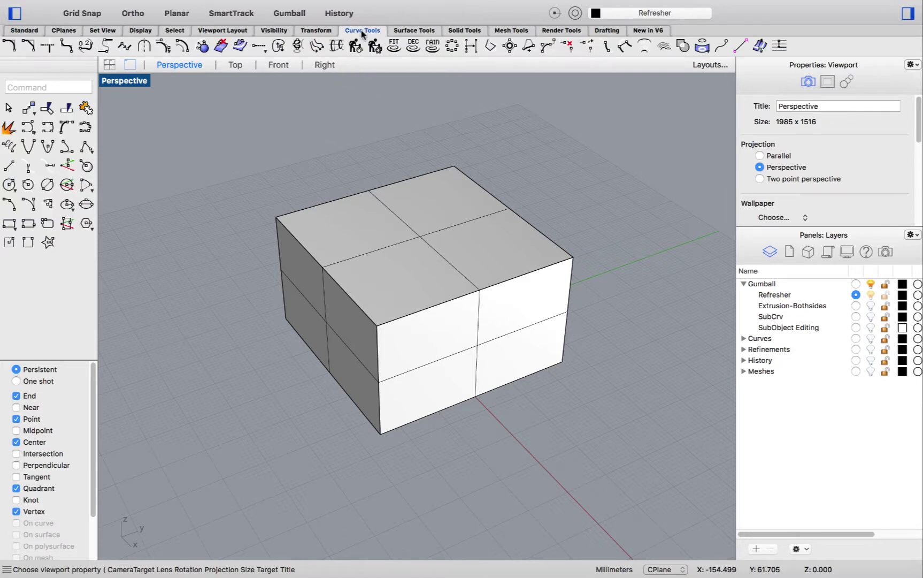
click(402, 32)
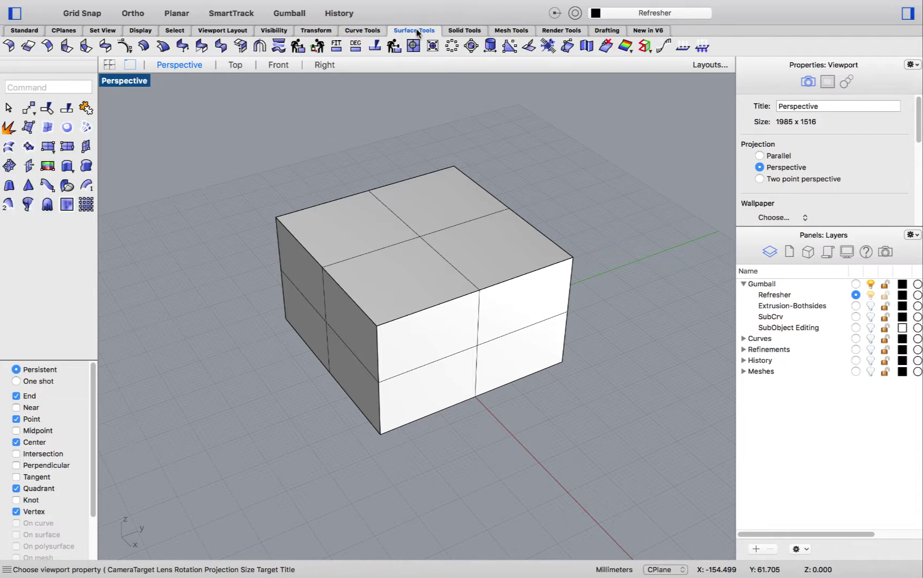
click(456, 32)
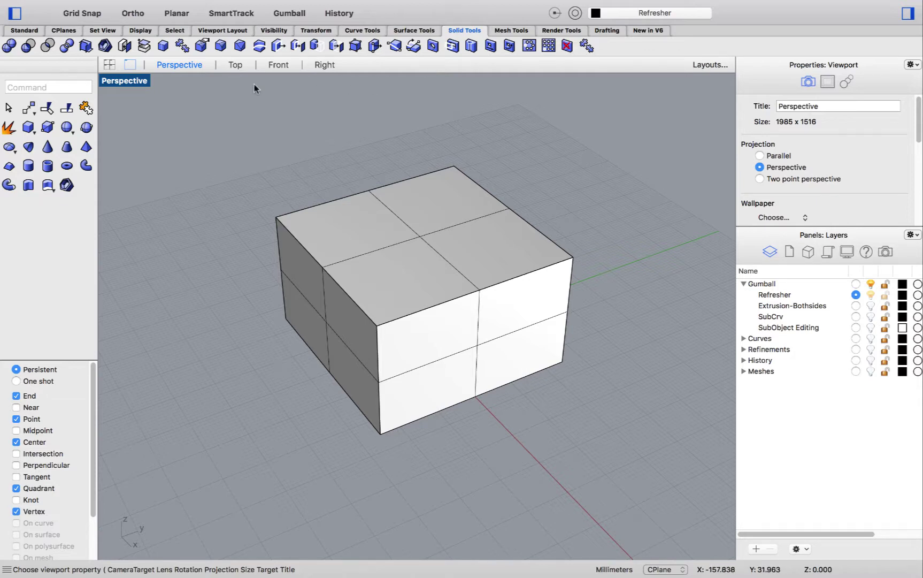
click(26, 33)
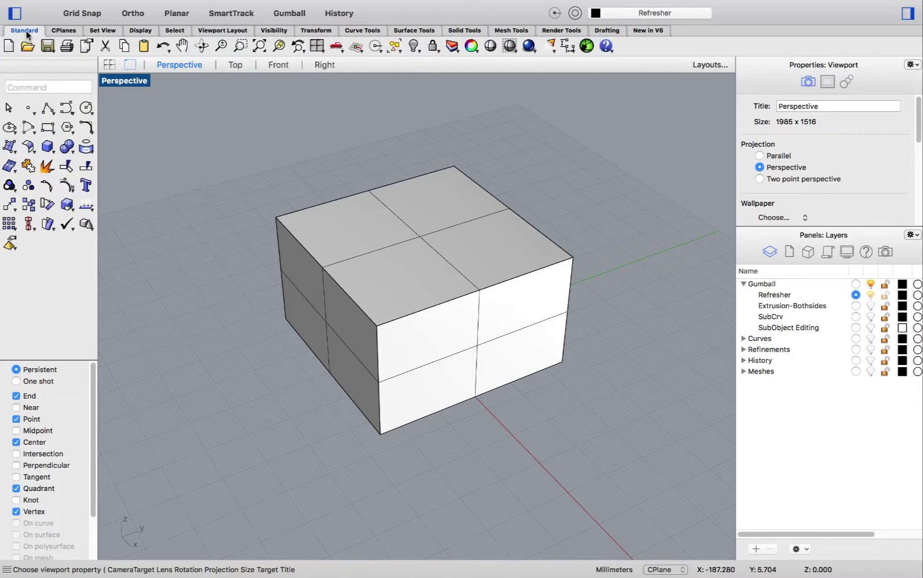
Step: Review the Themes preferences and the list of available themes, keeping the Custom theme, and close the preferences
click(60, 7)
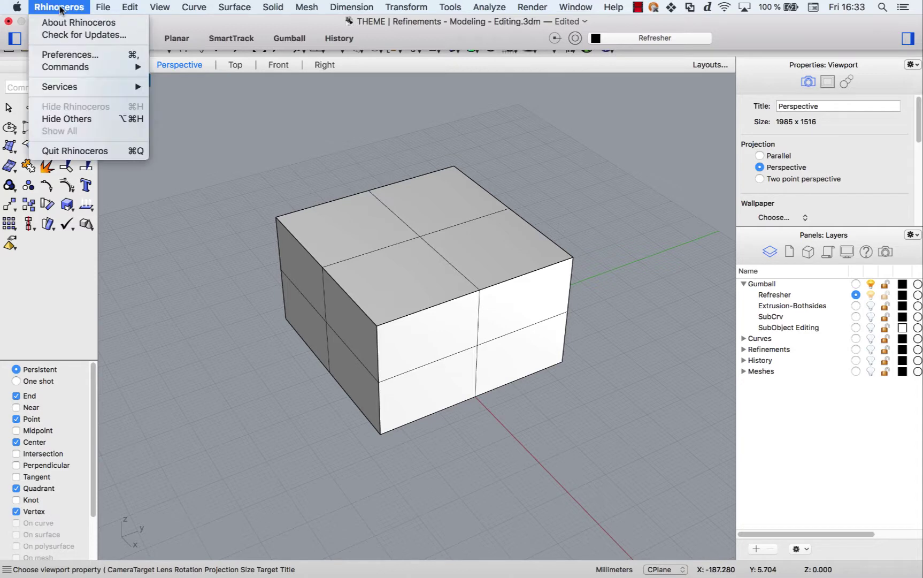
click(112, 58)
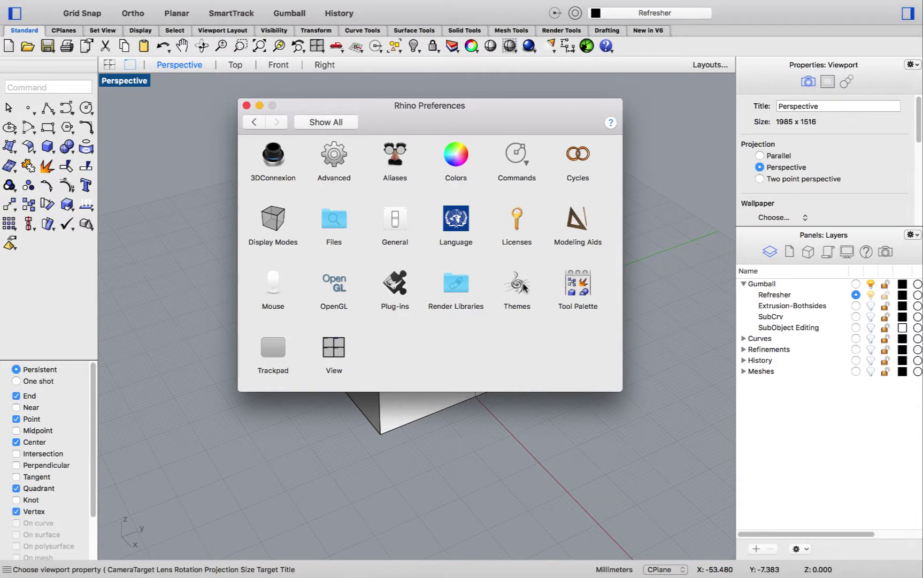
click(517, 284)
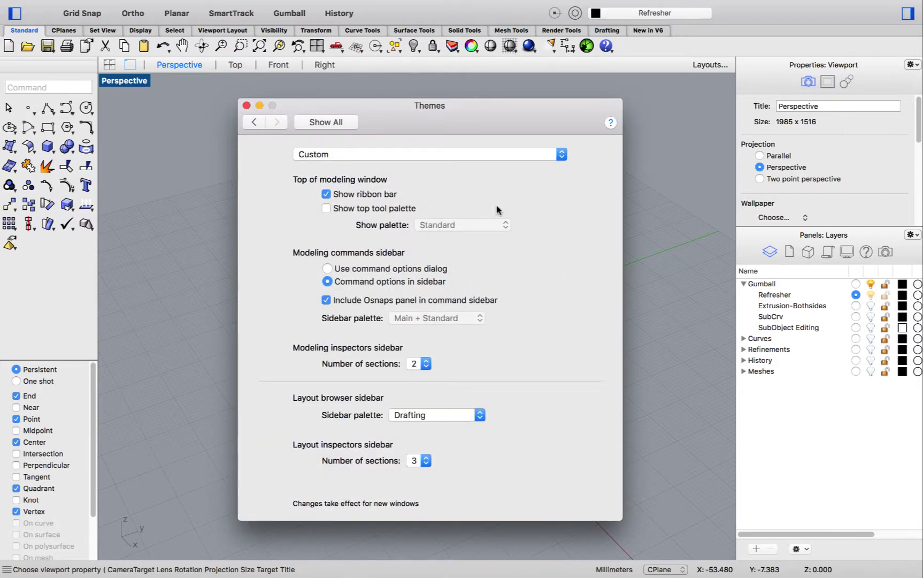
click(480, 155)
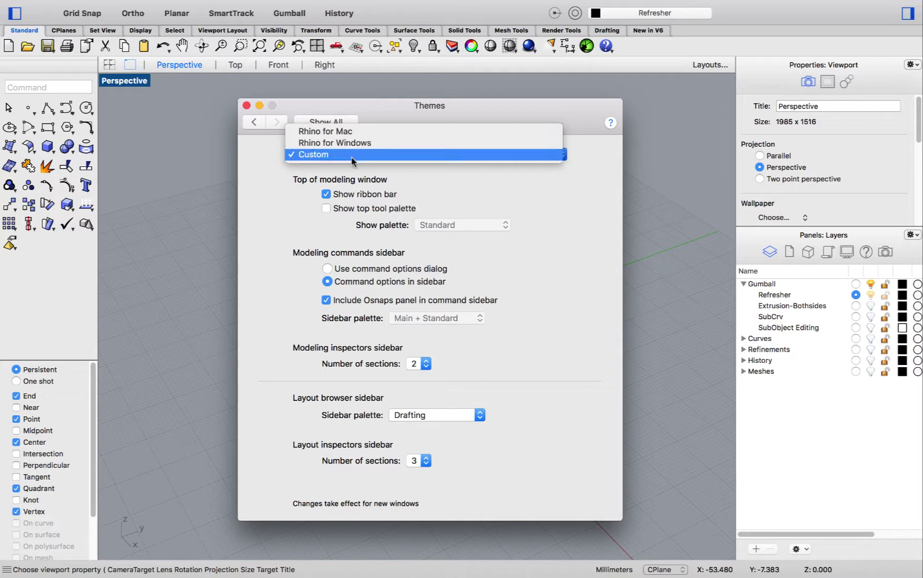
click(351, 184)
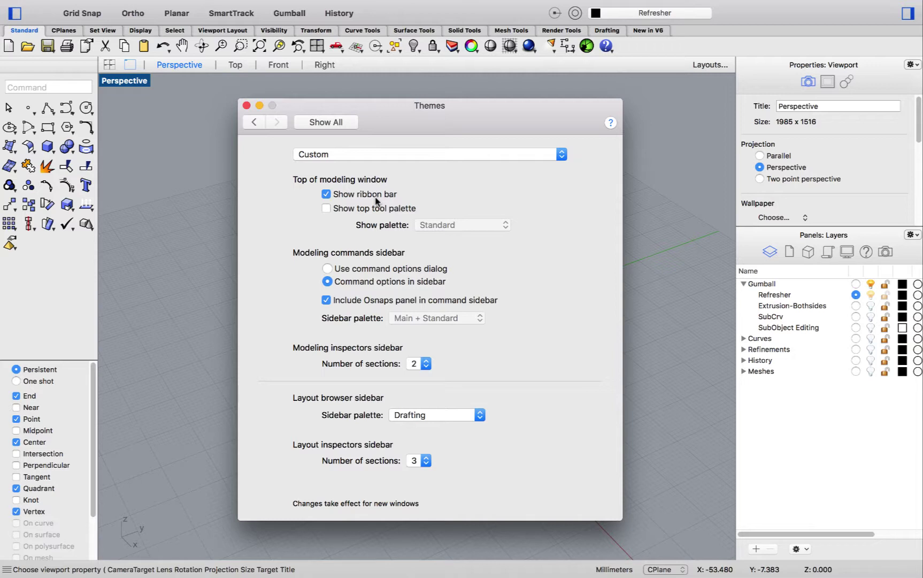
click(247, 105)
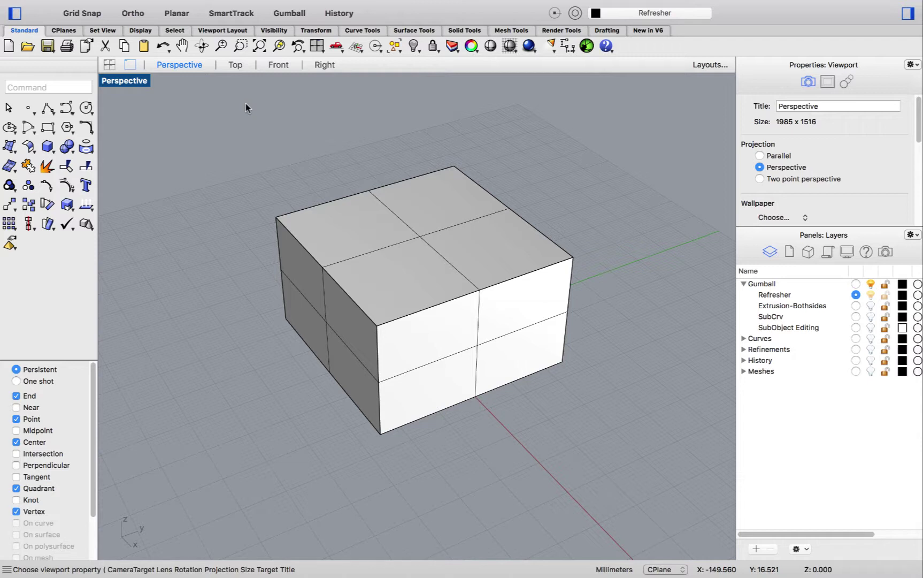
Step: Turn on the Gumball and select the box
click(299, 14)
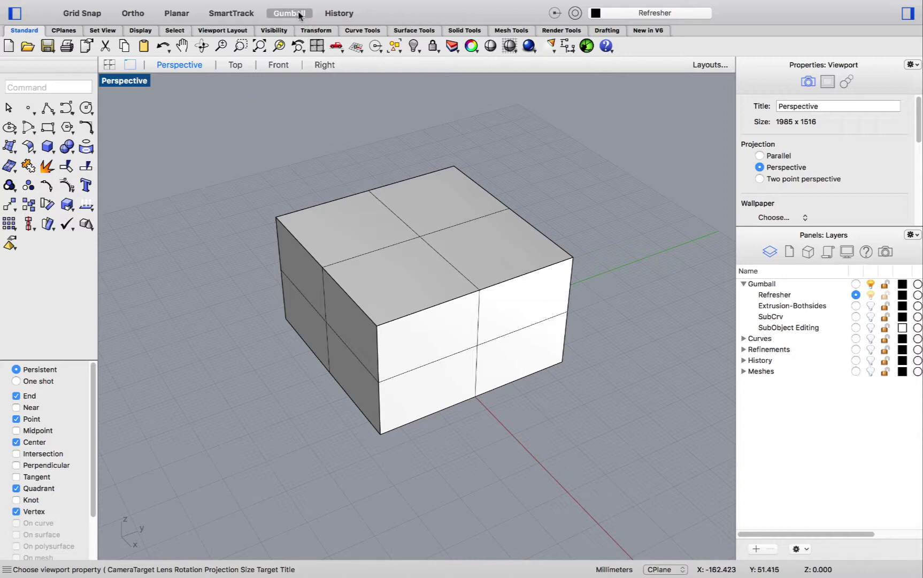
click(299, 15)
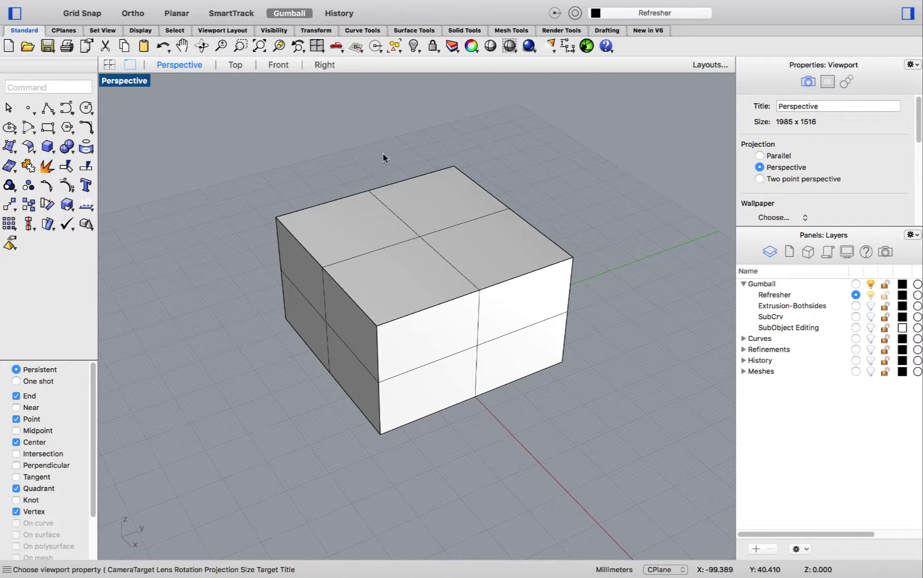
click(439, 196)
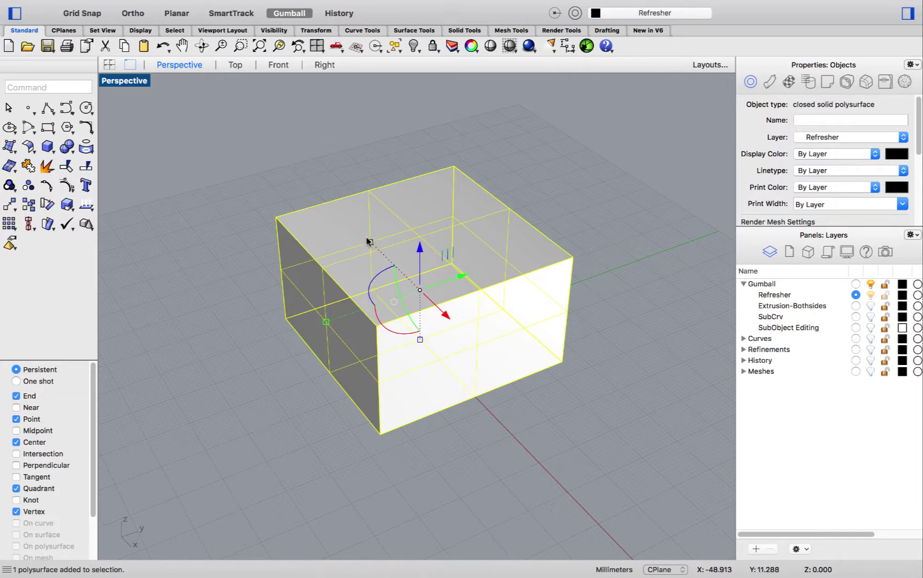
Step: Inspect the box gumball's numeric entries for moving along Z, scaling in X and rotating around Z, without entering values
click(421, 249)
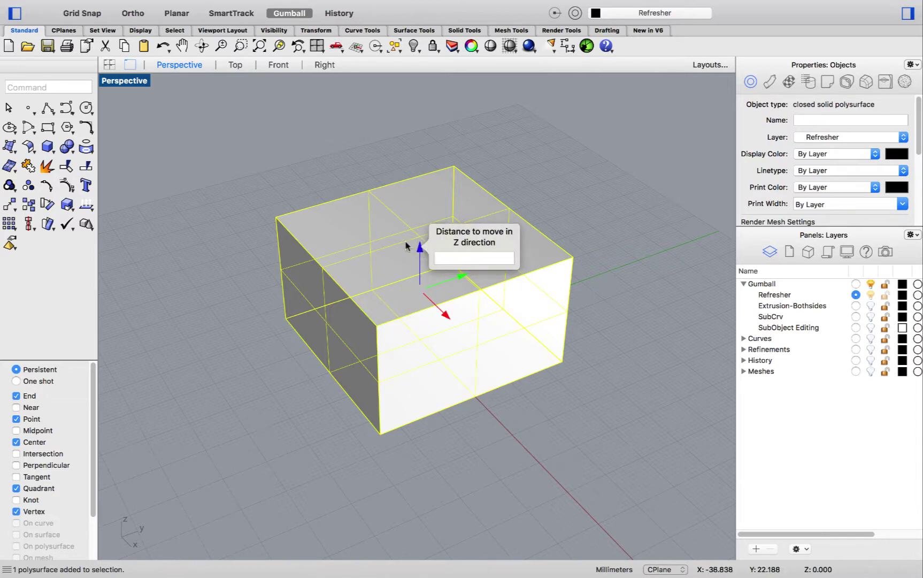
click(370, 242)
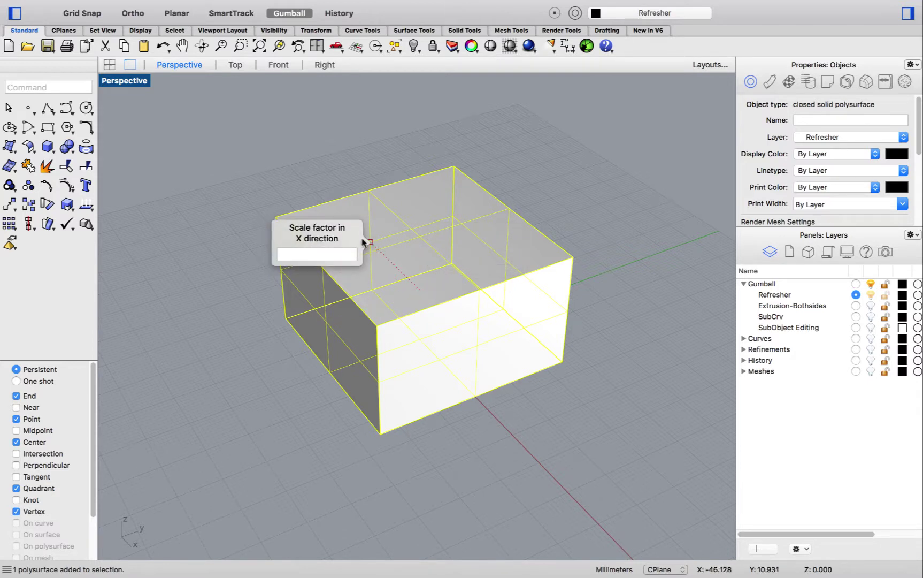
click(376, 276)
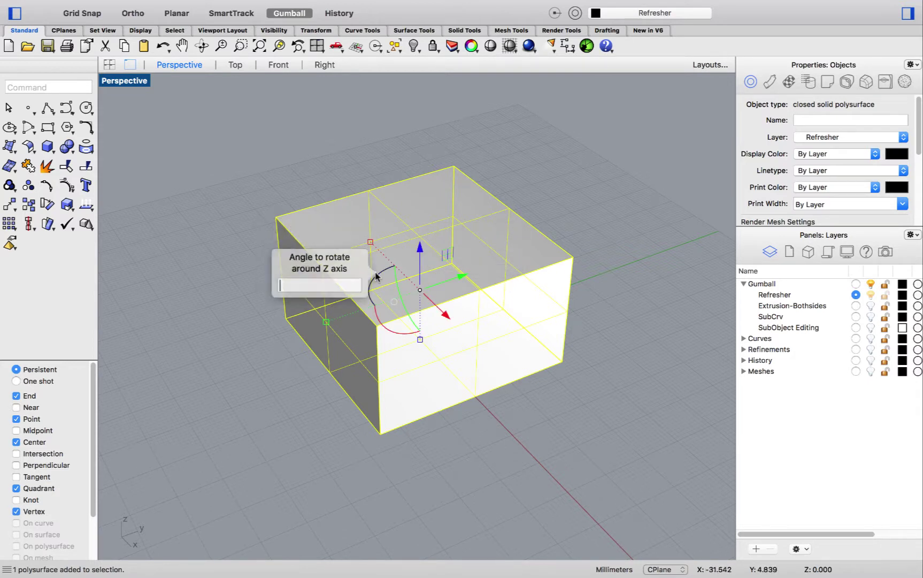
click(580, 257)
key(super+z)
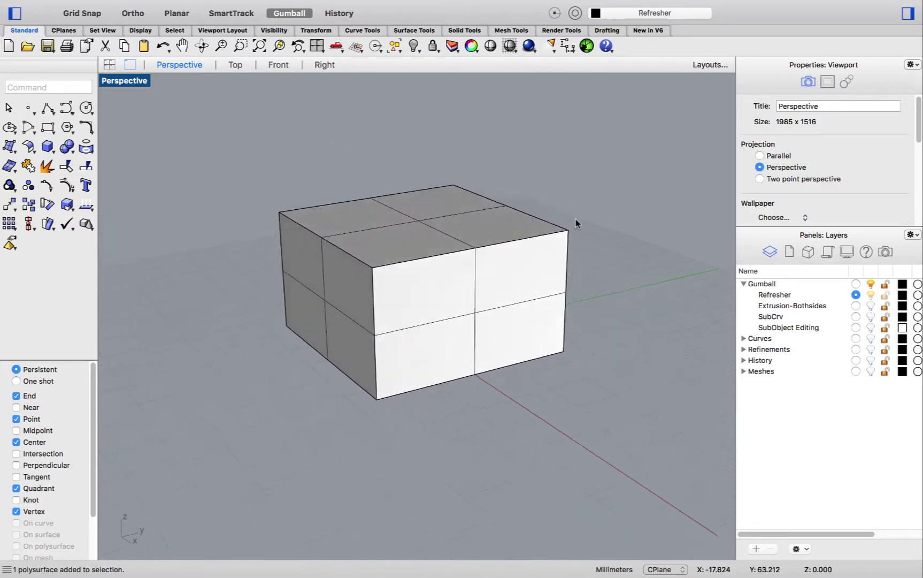
Step: Try moving the selected box within the gumball's YZ plane, and undo the move
click(505, 222)
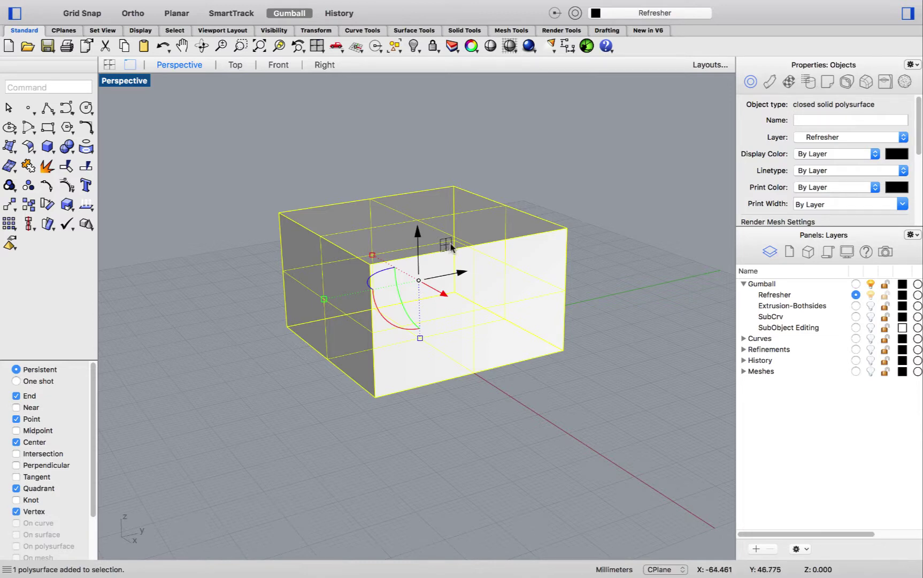
right_drag(438, 224, 459, 260)
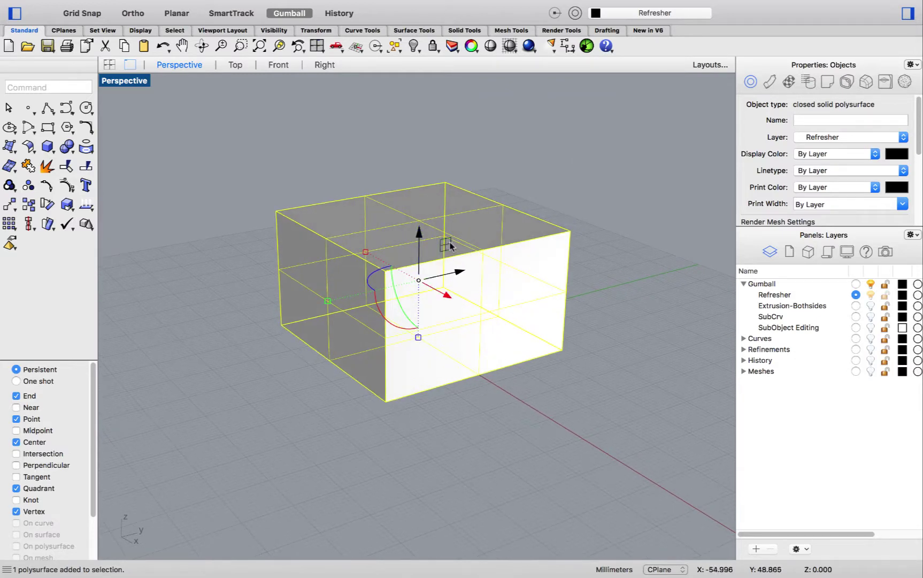
drag(443, 233, 422, 406)
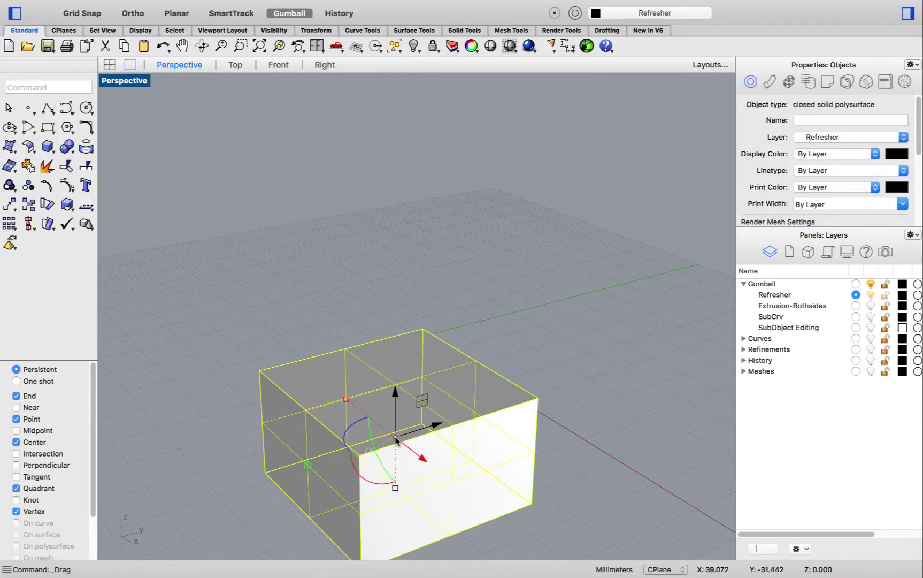
right_drag(410, 448, 399, 408)
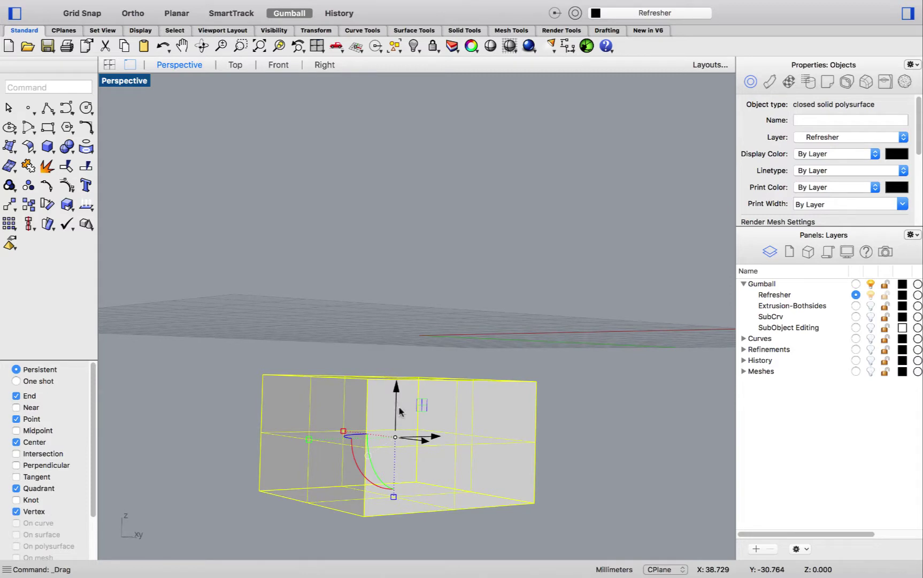
key(super+z)
Step: Enlarge the box slightly in all directions with the gumball's X scale handle, and scale it up further in the XY plane
right_drag(401, 288, 408, 351)
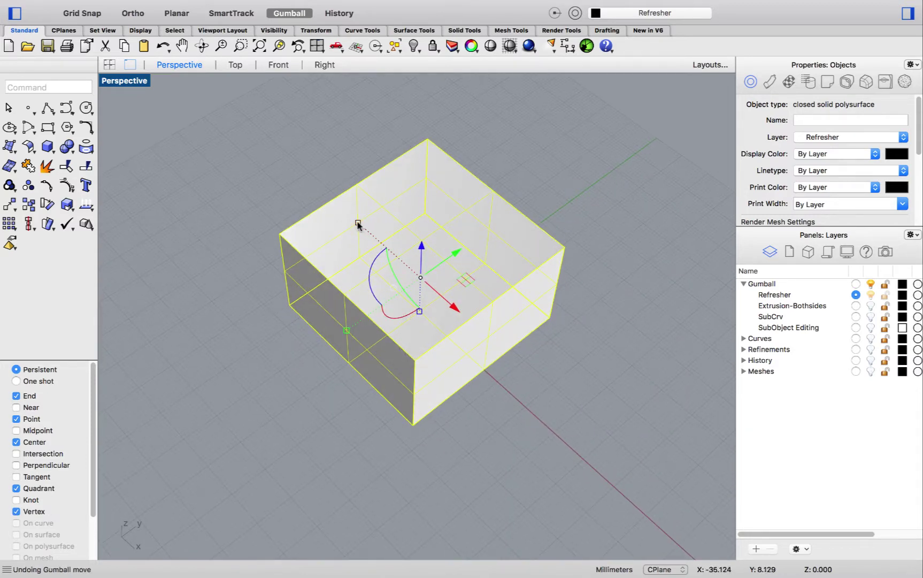
drag(354, 209, 340, 232)
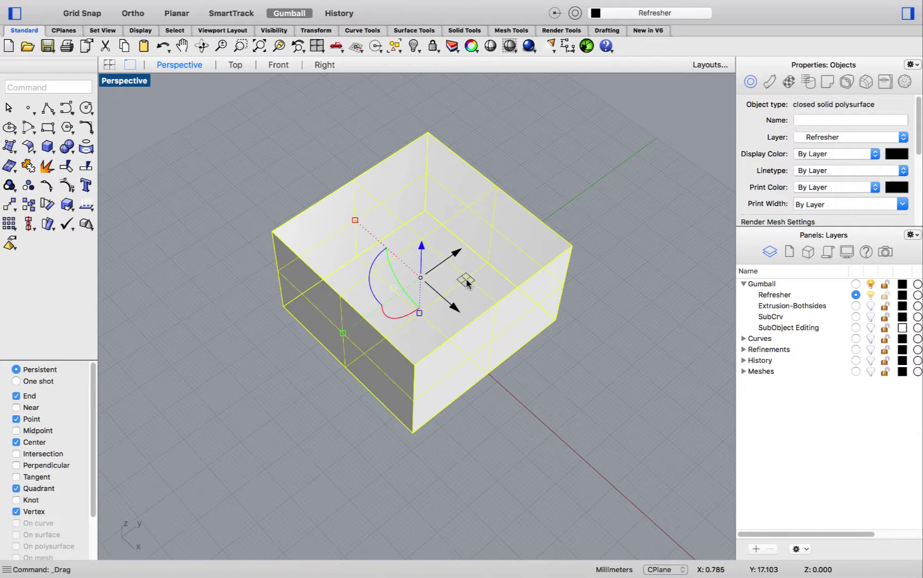
drag(466, 282, 498, 274)
scroll(498, 274, down, 5)
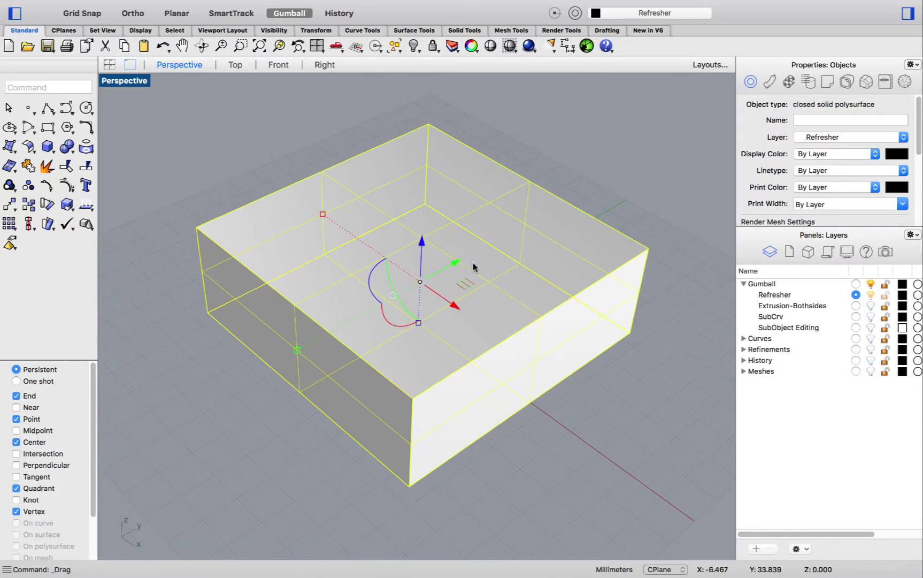
Step: Relocate the gumball to the box's lower back corner, aligning its X and Y axes with the two adjacent bottom edges
click(393, 297)
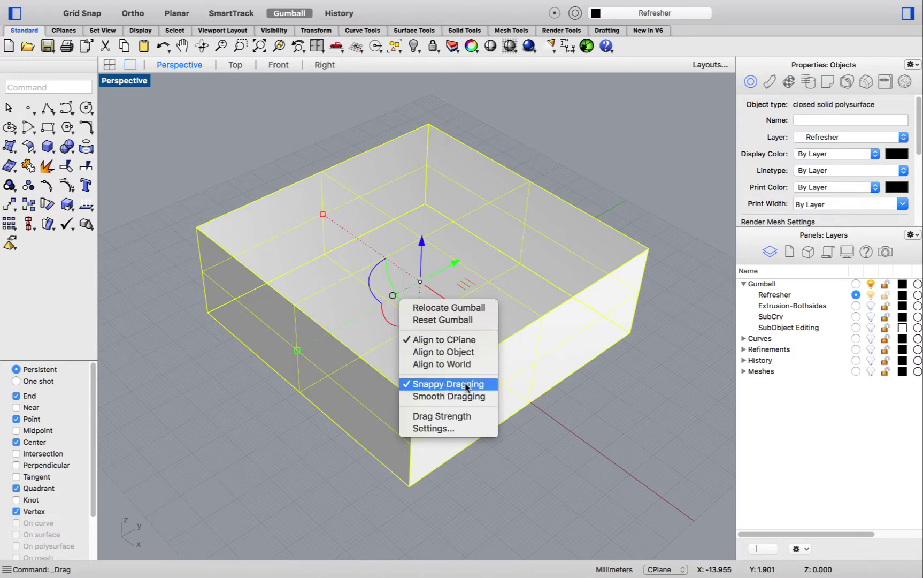
click(466, 308)
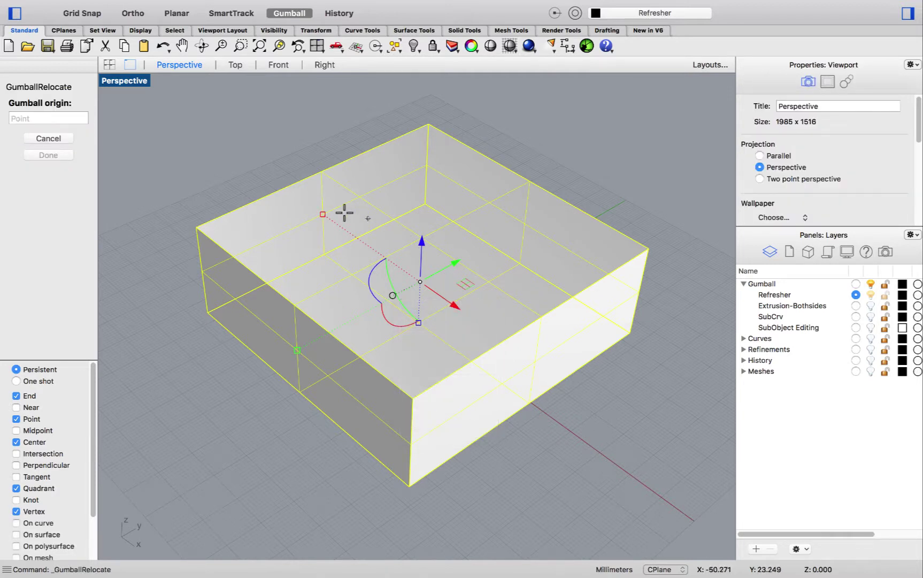
click(206, 312)
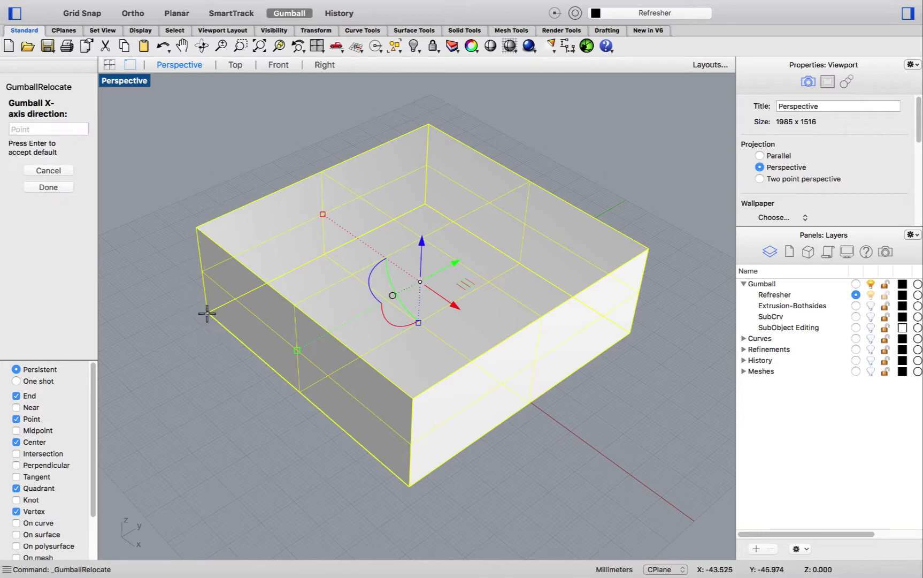
click(411, 487)
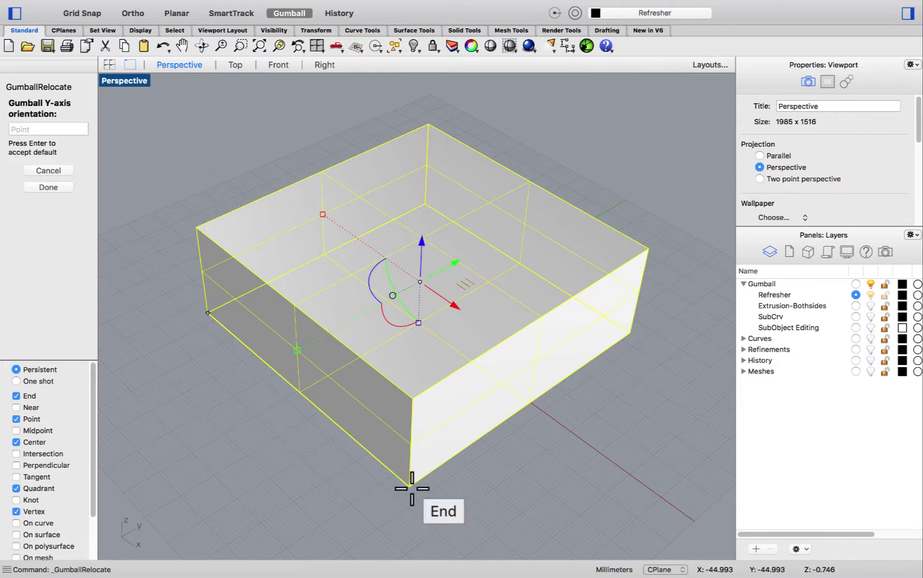
click(423, 206)
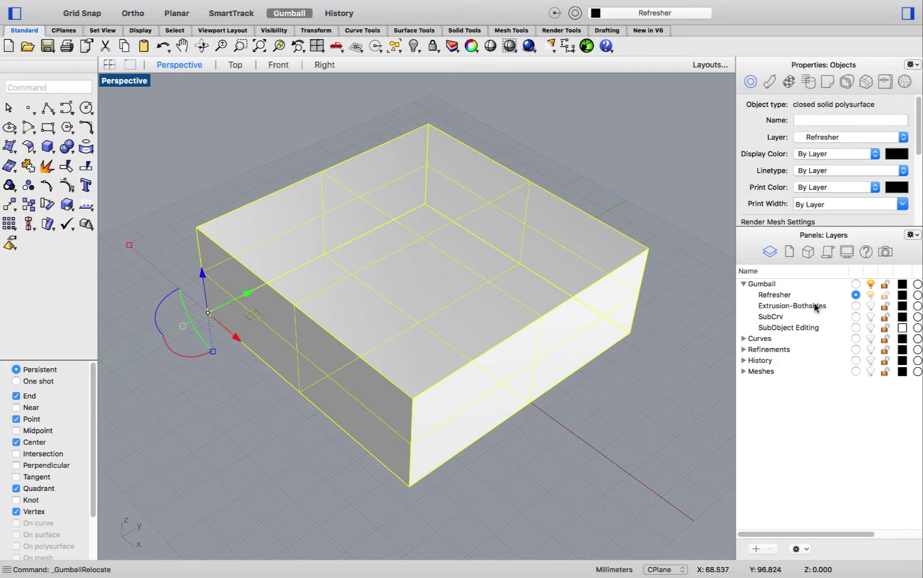
Step: Make Extrusion-Bothsides the current layer and hide the Refresher layer
click(855, 305)
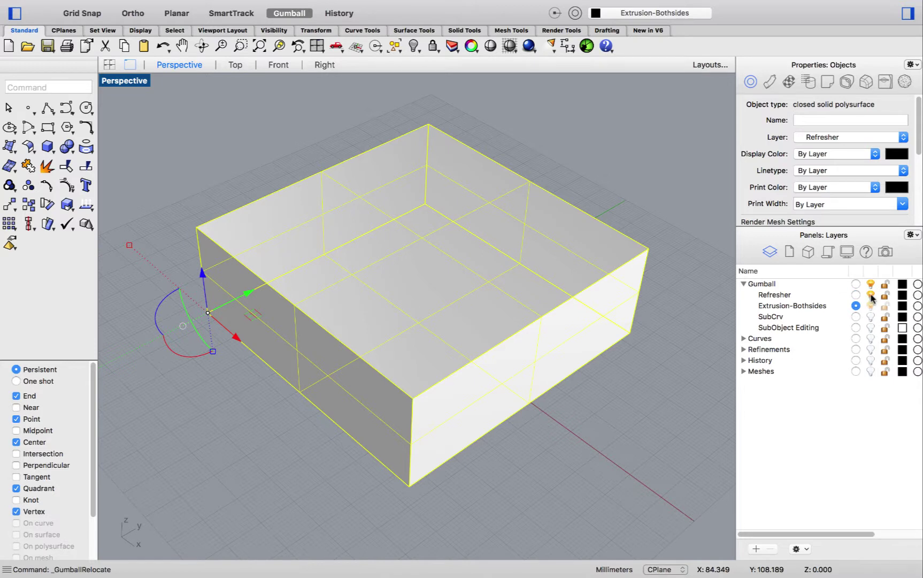
click(871, 295)
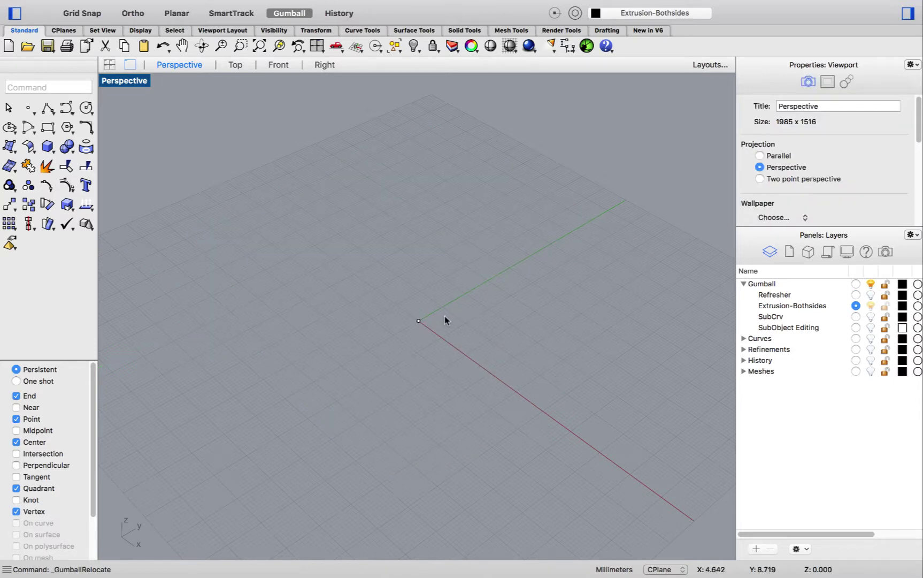
Step: Extrude the point at the origin upward along Z into a vertical line with the gumball, and select that line
scroll(430, 320, up, 3)
drag(369, 288, 454, 366)
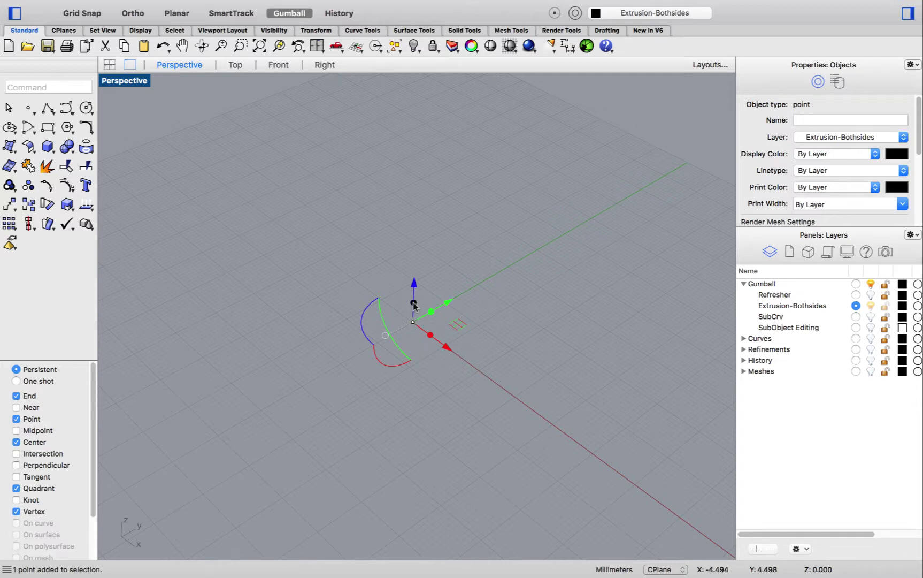
drag(413, 303, 419, 206)
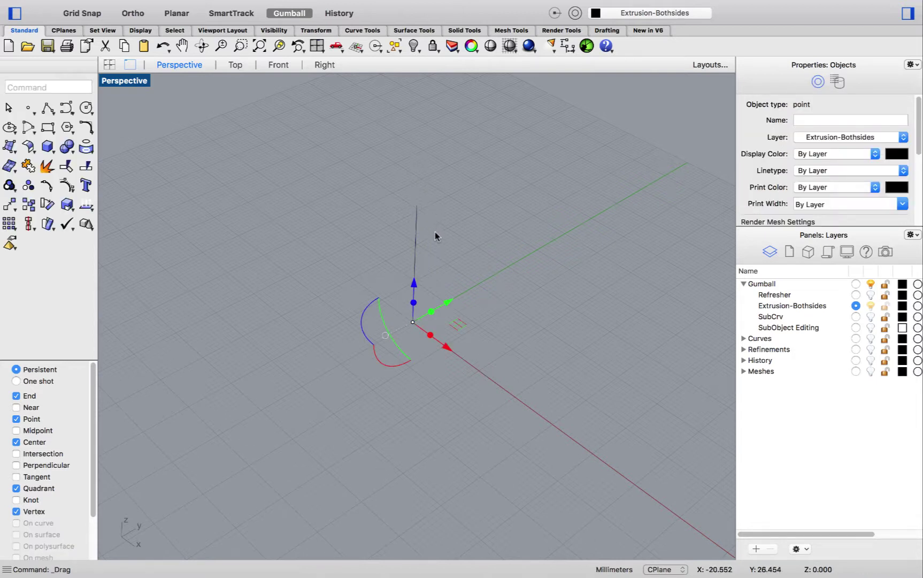
key(super+z)
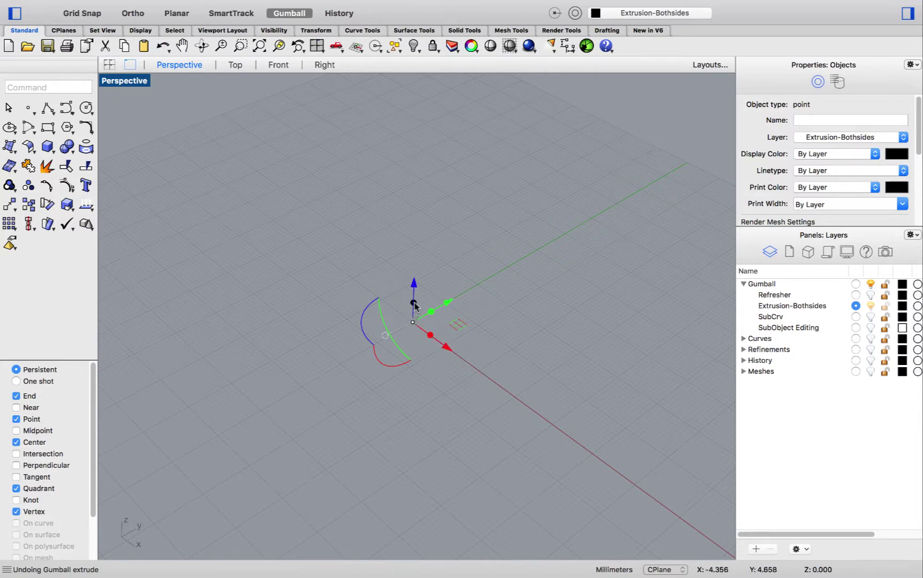
drag(413, 303, 416, 215)
click(415, 223)
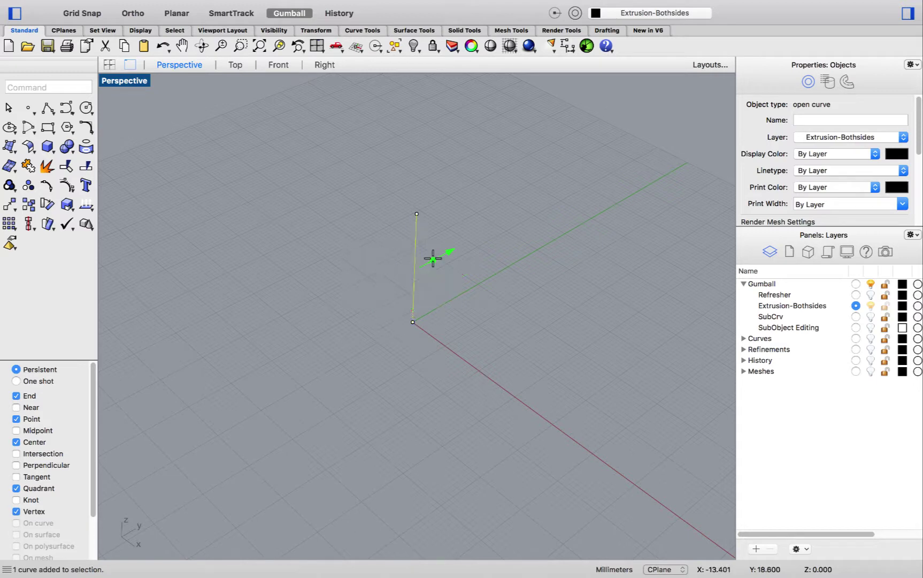
Step: Extrude the vertical line along Y into a surface, and extrude that surface along X into a box with the gumball
drag(433, 258, 495, 219)
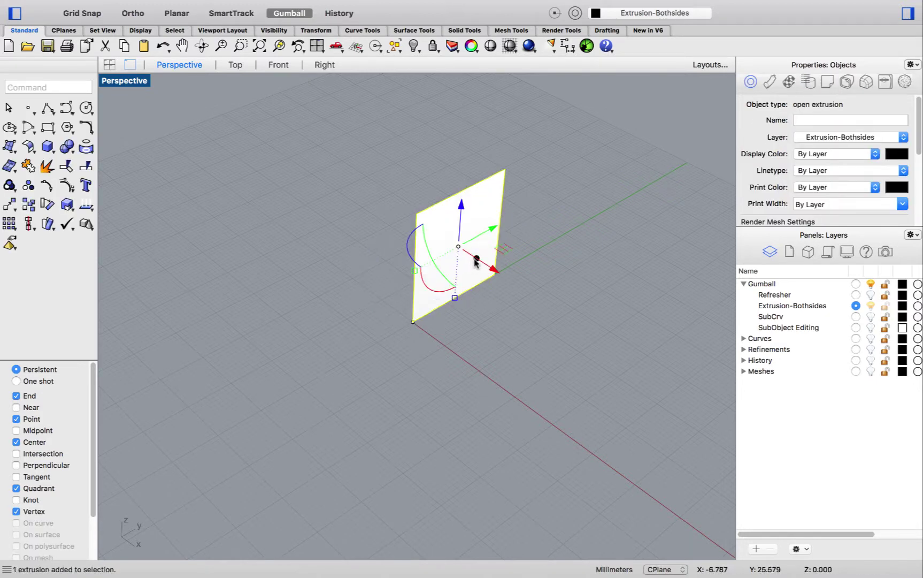
drag(476, 261, 537, 370)
click(549, 396)
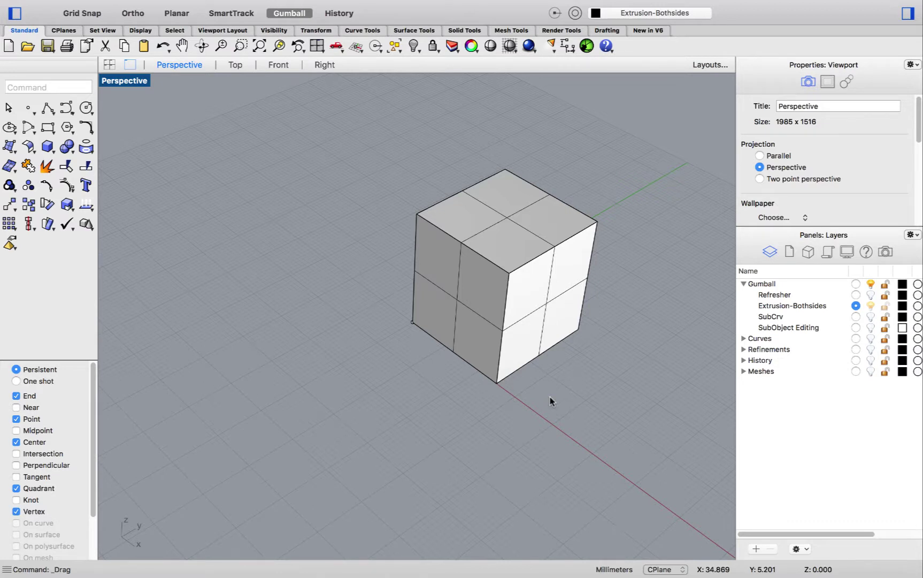
Step: Undo the last three gumball extrusions, leaving only the point at the origin
key(super+z)
key(super+z)
key(super+z)
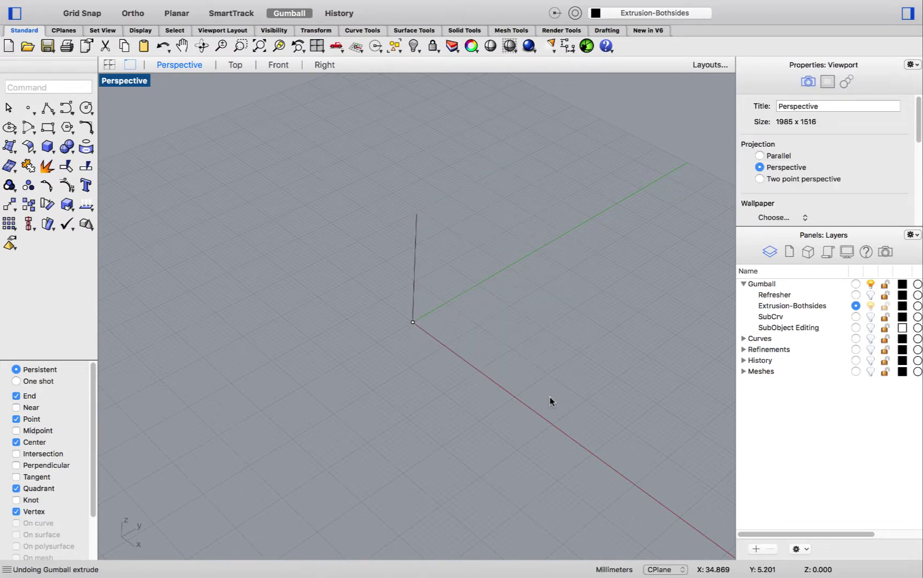
Step: Extrude the point at the origin along Z in both directions with the gumball, about 28.5 mm to each side
drag(383, 295, 462, 373)
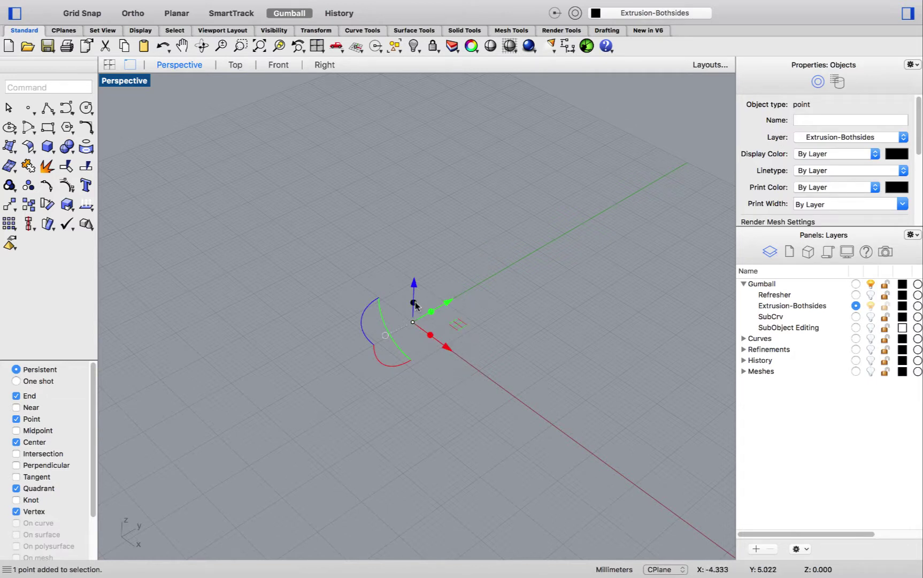
drag(414, 303, 443, 214)
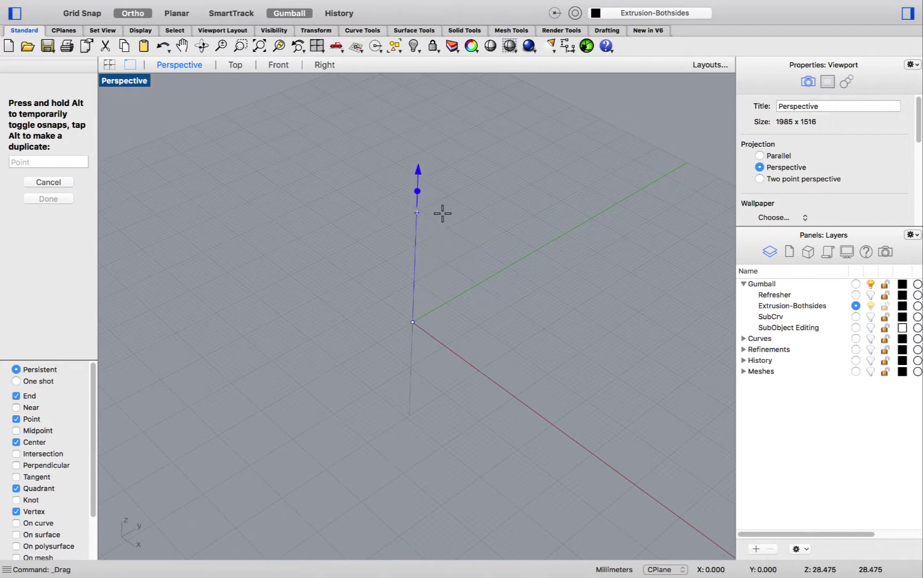
drag(443, 213, 443, 214)
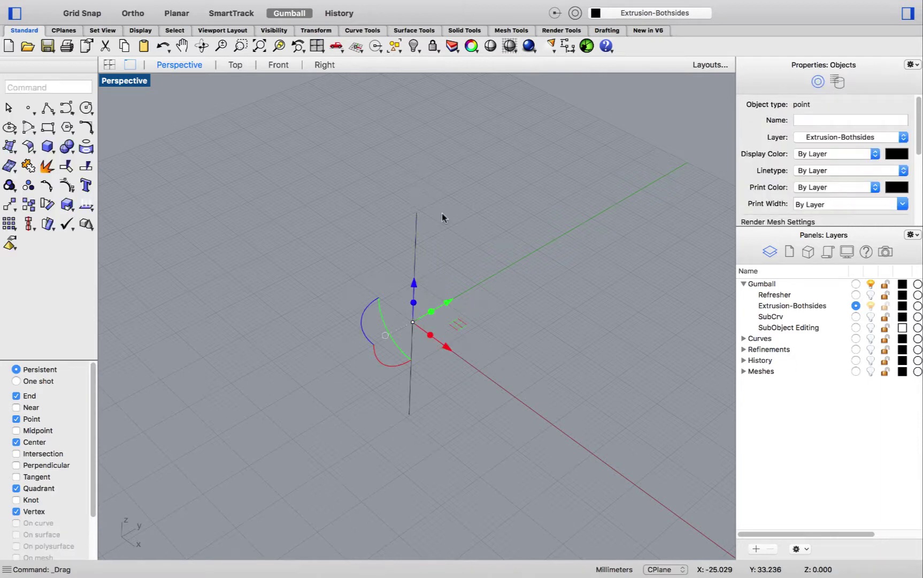
Step: Extrude the vertical line to both sides along Y into a surface, and extrude that surface to both sides along X into a box
click(415, 222)
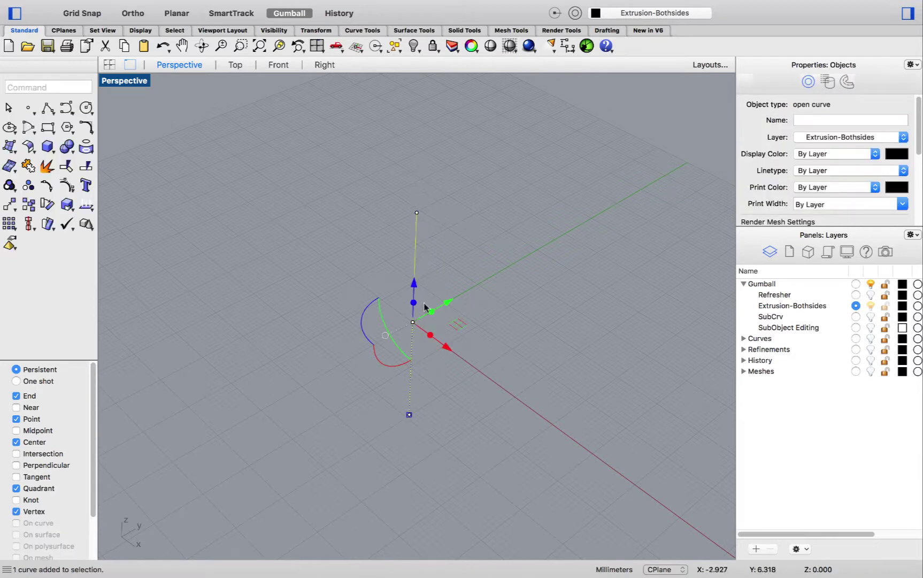
drag(431, 315, 516, 277)
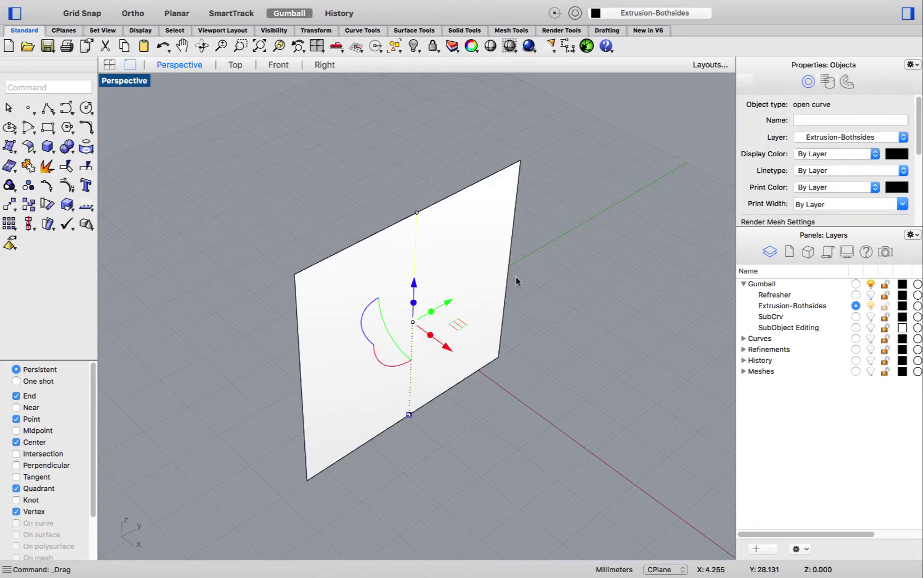
click(475, 251)
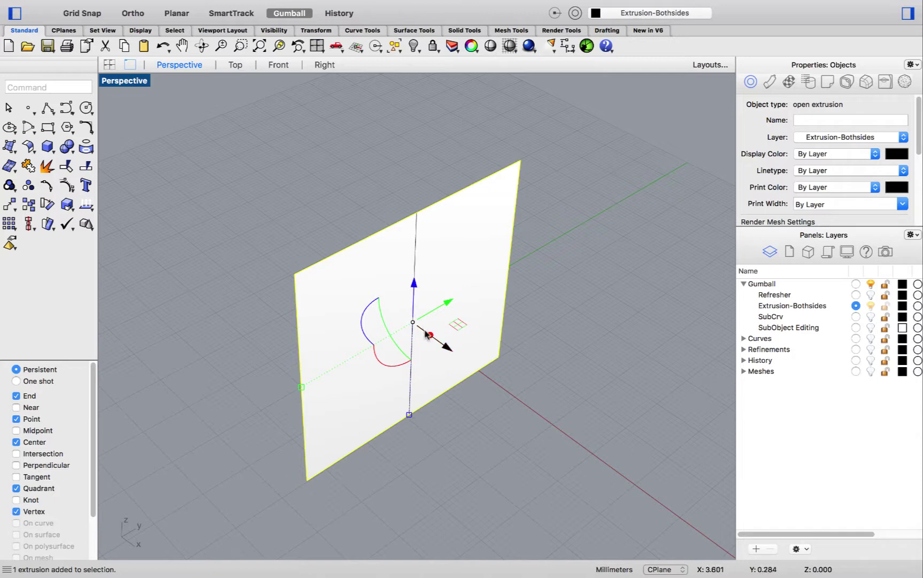
drag(421, 333, 494, 396)
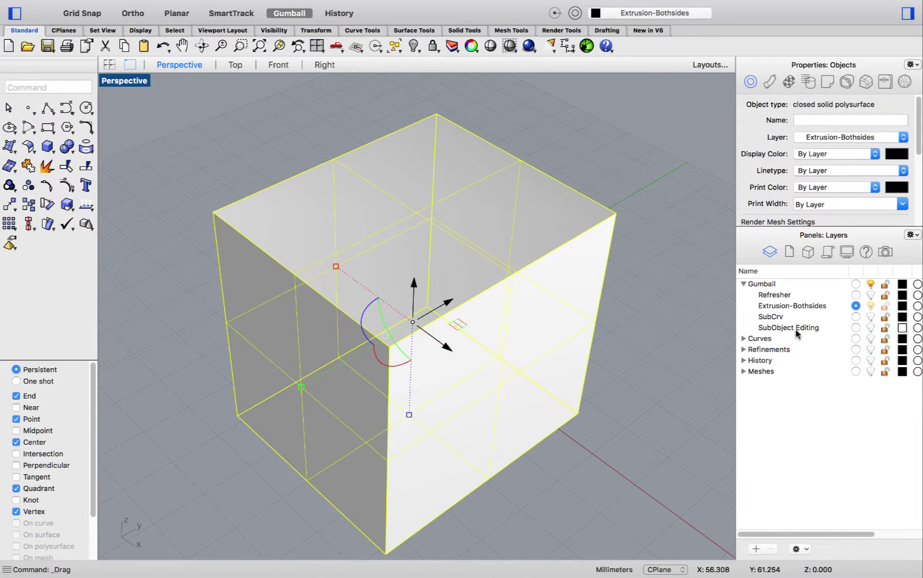
Step: Make SubCrv the current layer, hide the Extrusion-Bothsides layer, and show the puzzle-piece curve in the Top view
click(856, 316)
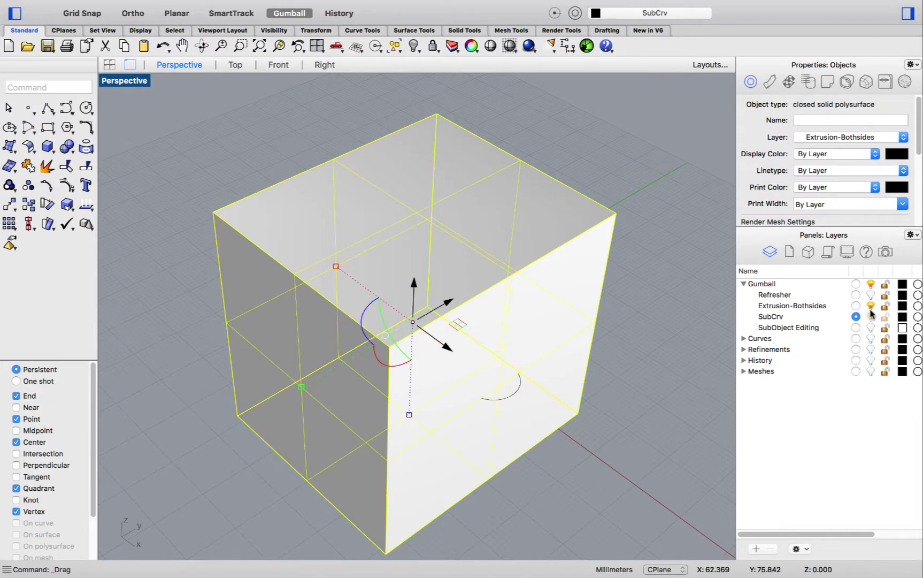
click(870, 305)
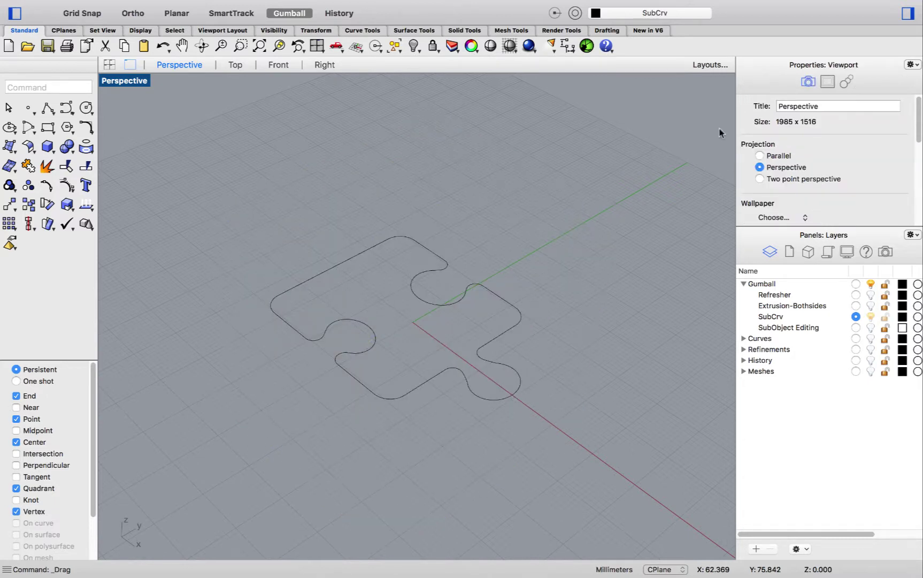
click(235, 65)
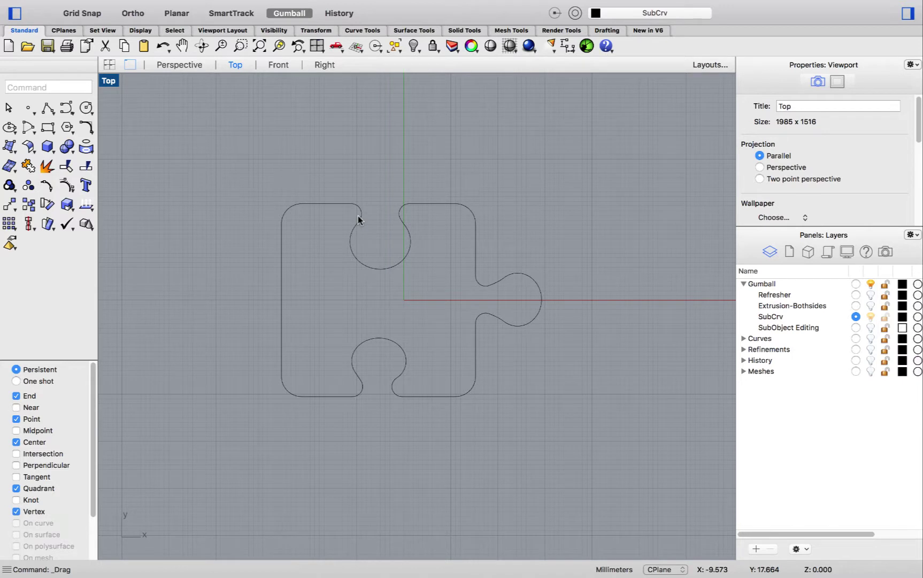
Step: Sub-select only the round arc segment of the puzzle curve's protruding tab and delete it
click(330, 204)
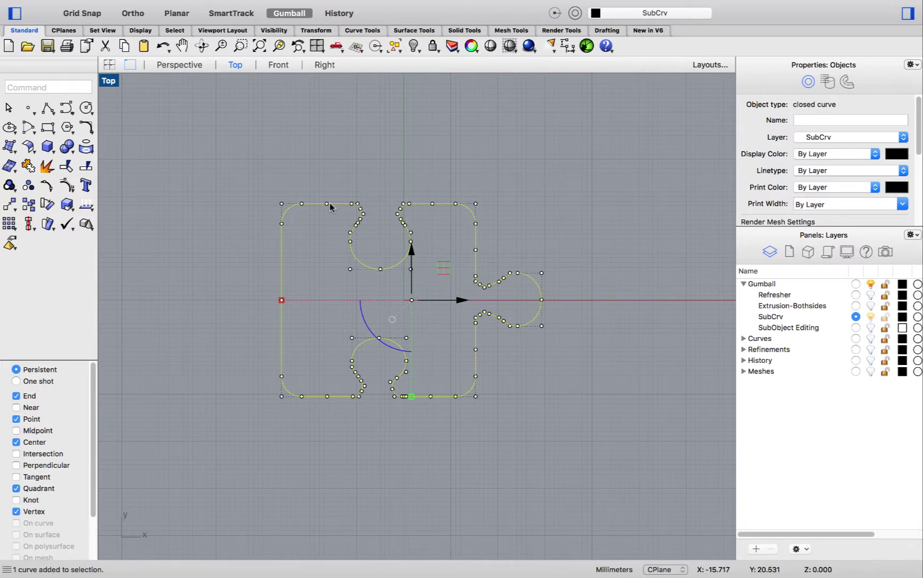
click(569, 248)
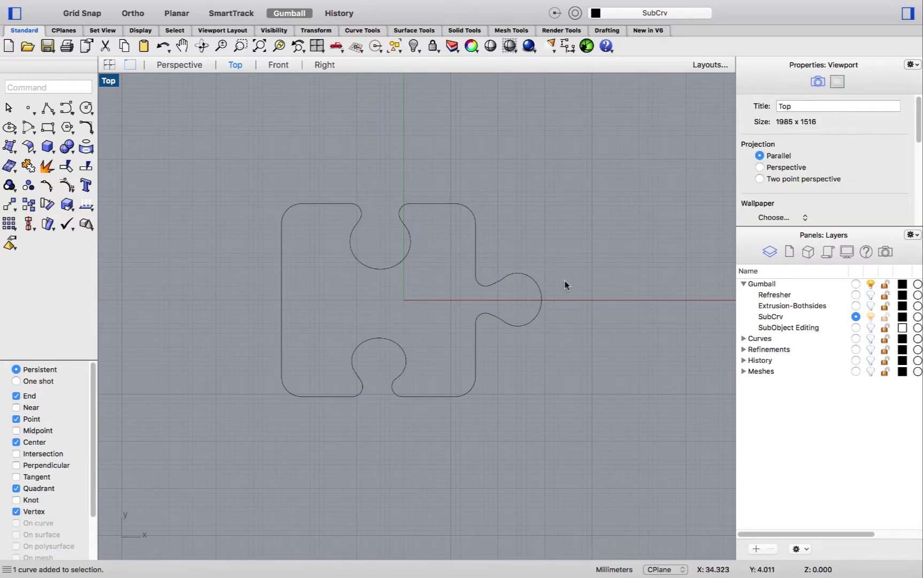
shift+super+click(535, 284)
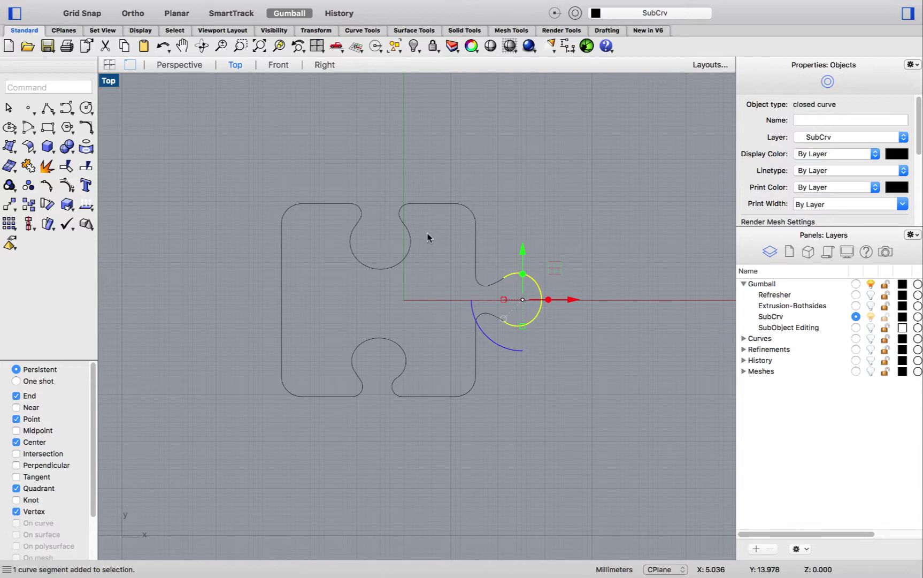
key(Delete)
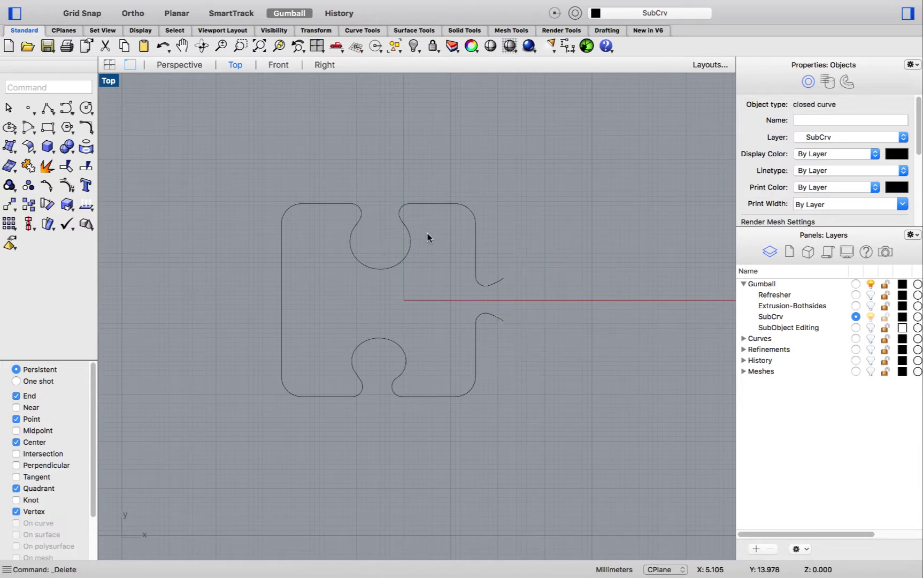
Step: Sub-select the puzzle curve's straight left edge segment, move it inward along X with the gumball, and deselect it
shift+super+click(282, 254)
drag(327, 300, 308, 303)
click(337, 333)
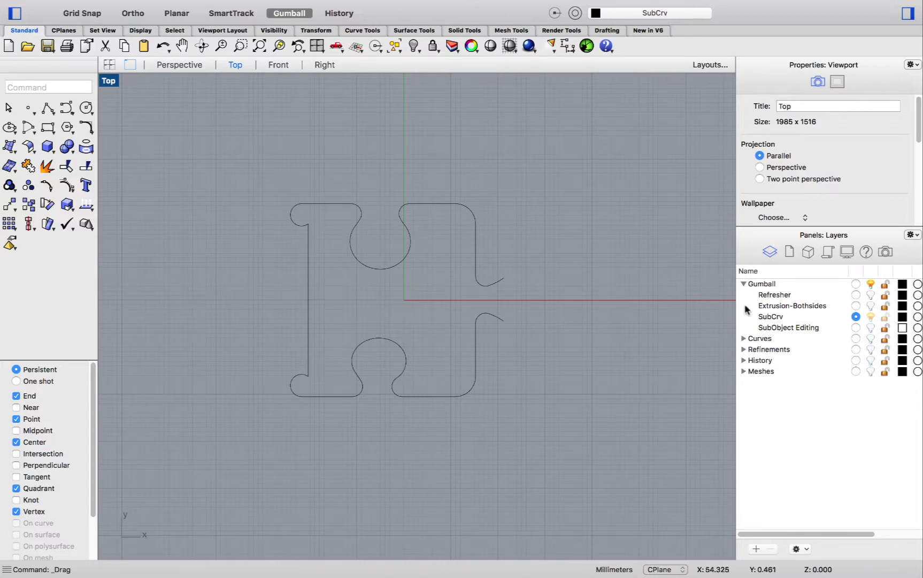
Step: Make SubObject Editing the current layer, hide the SubCrv layer, and show the cylinder in the Perspective view
click(856, 328)
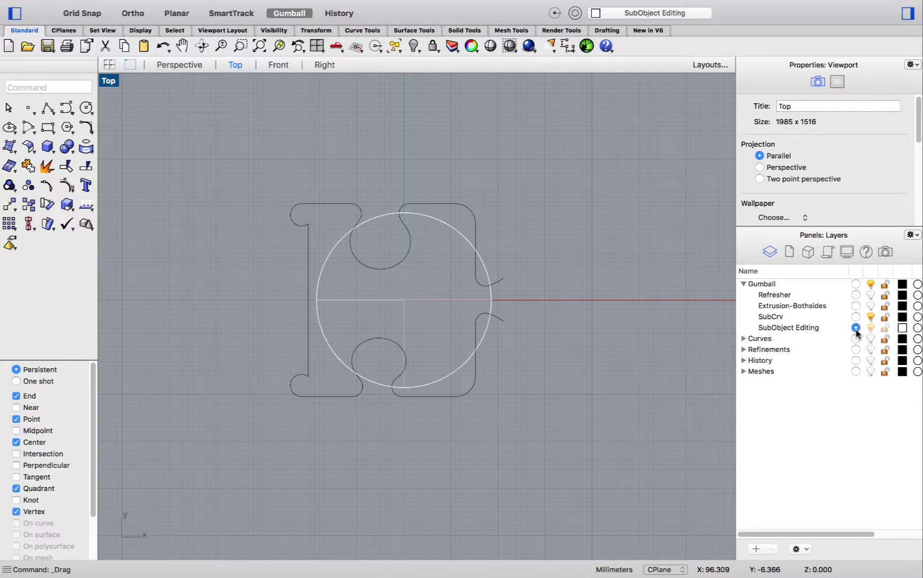
click(871, 317)
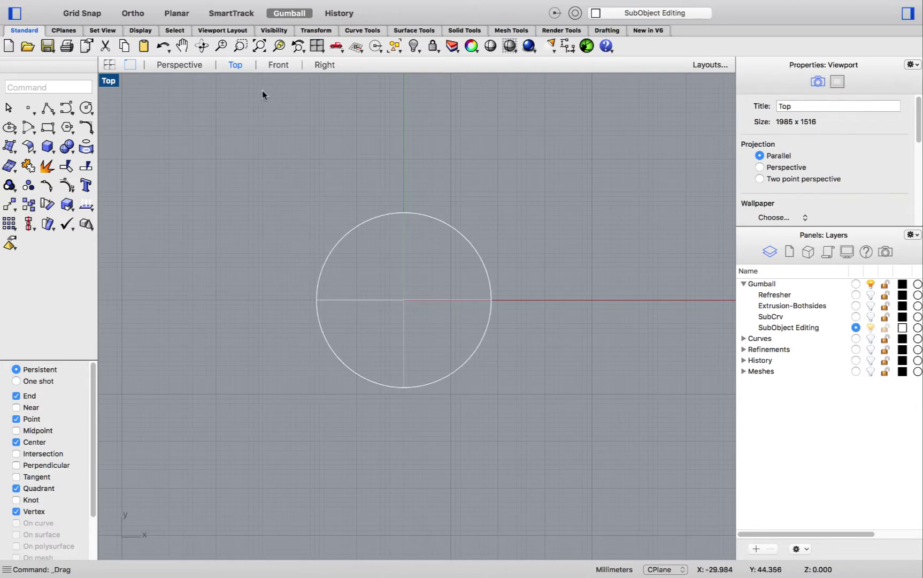
click(180, 65)
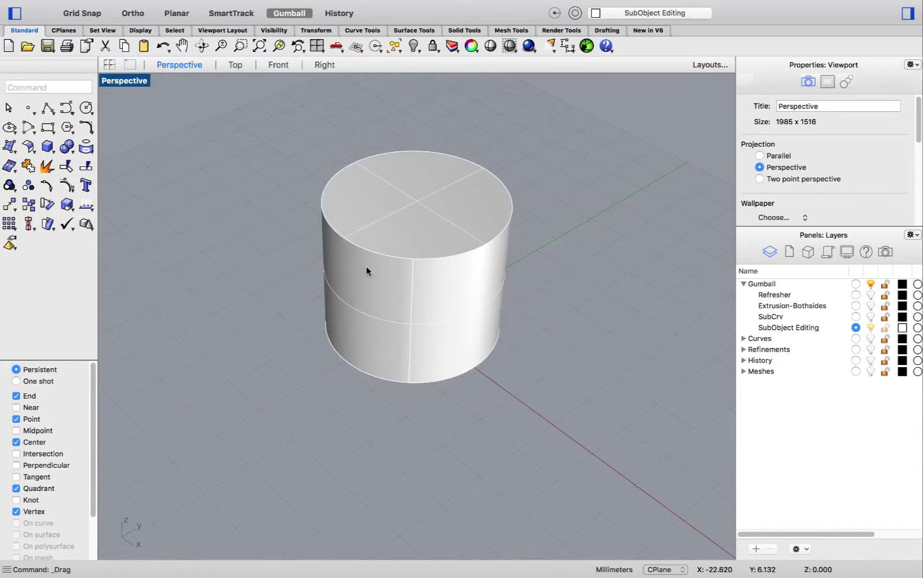
scroll(366, 271, down, 1)
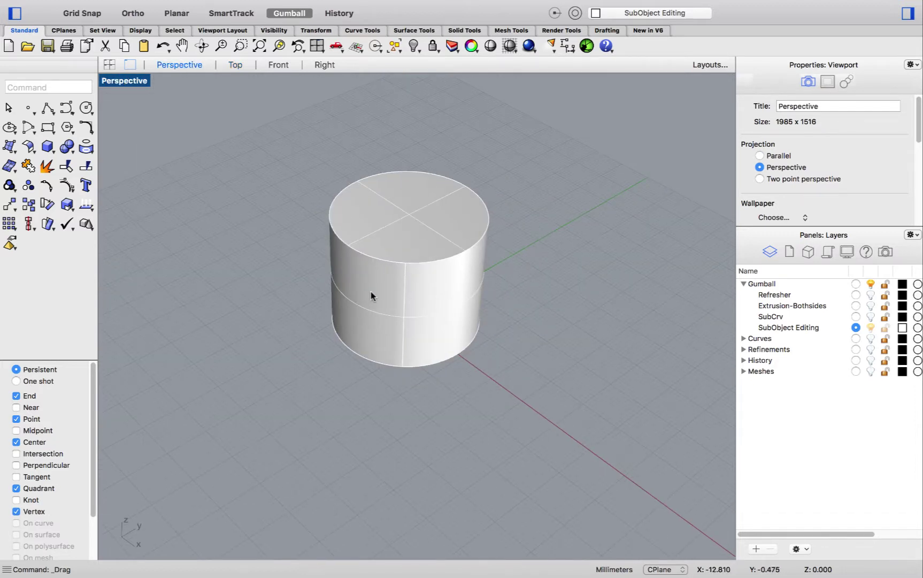
Step: Sub-select the cylinder's top face and extrude it upward along Z with the gumball
click(409, 192)
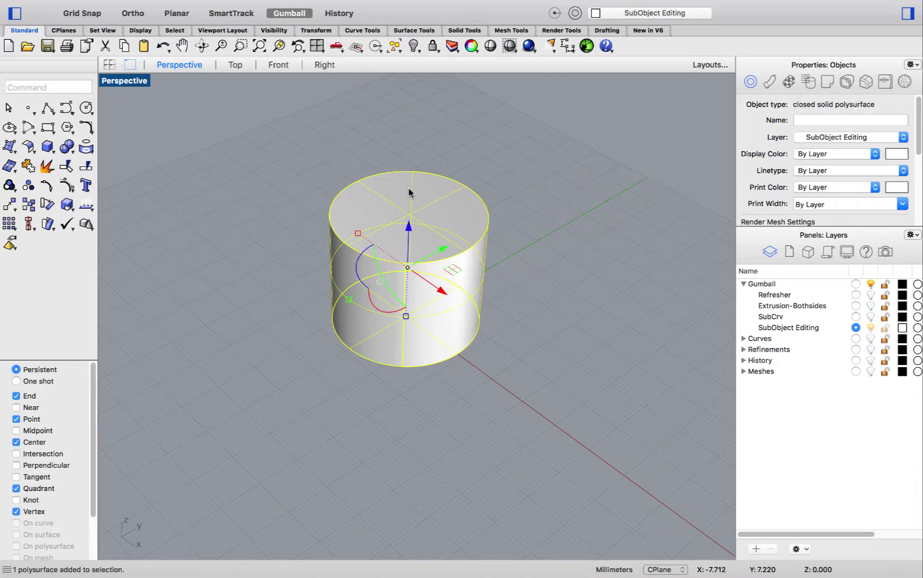
click(489, 172)
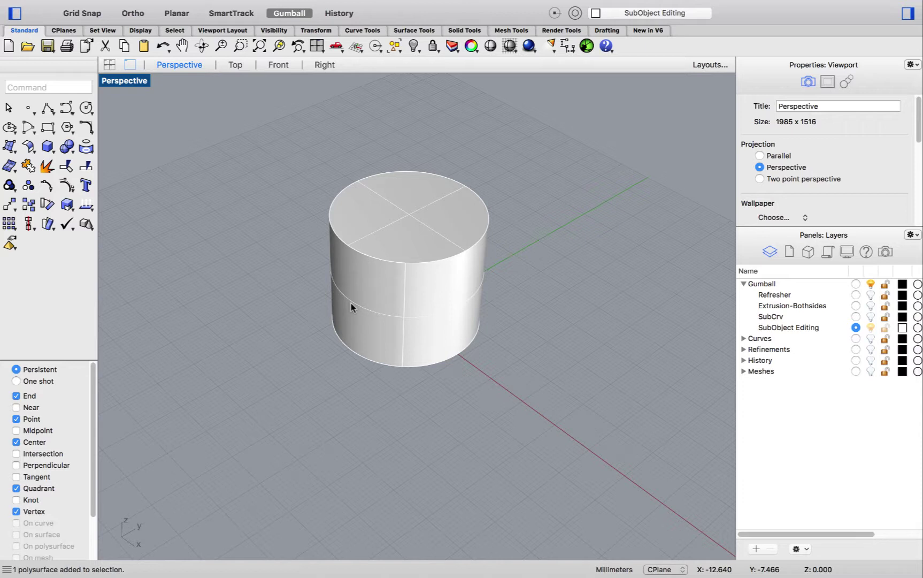
shift+right_drag(350, 302, 351, 336)
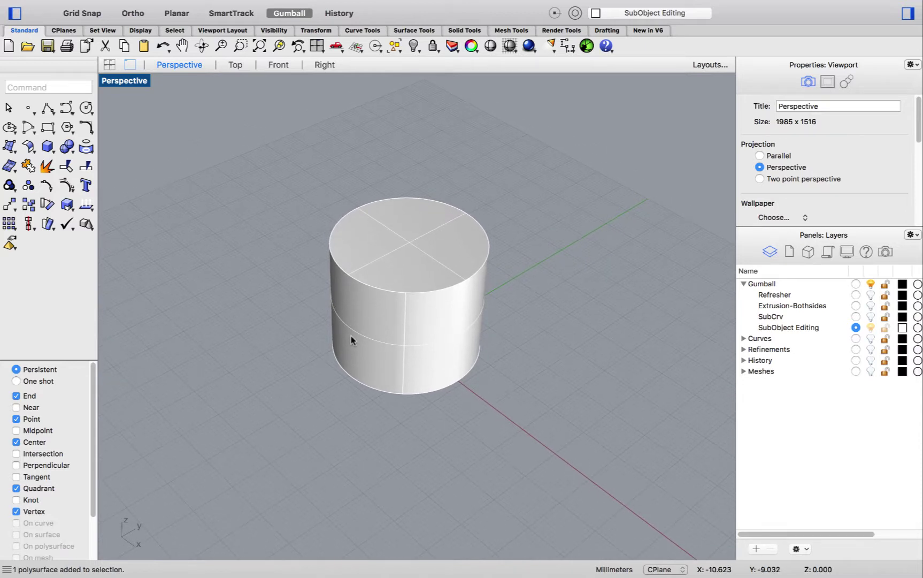
shift+super+click(420, 249)
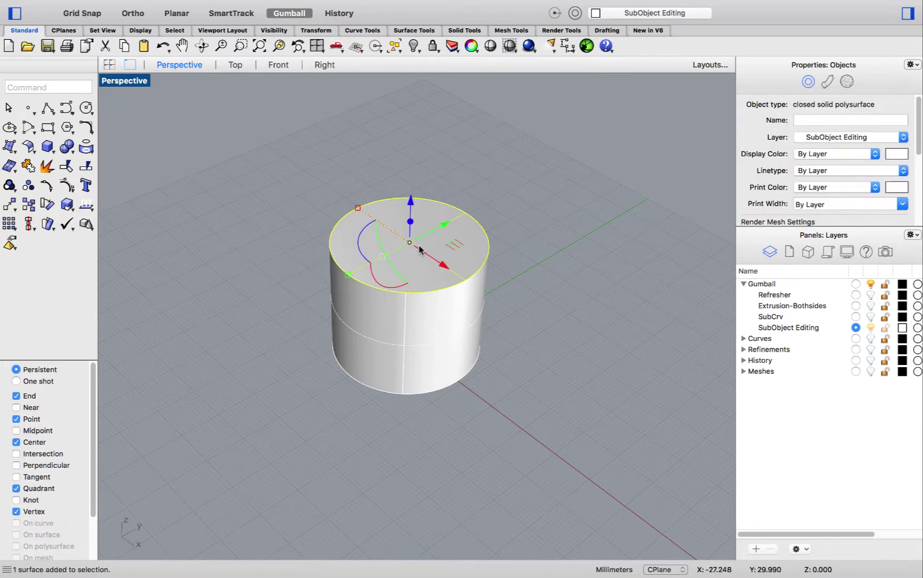
drag(411, 202, 413, 195)
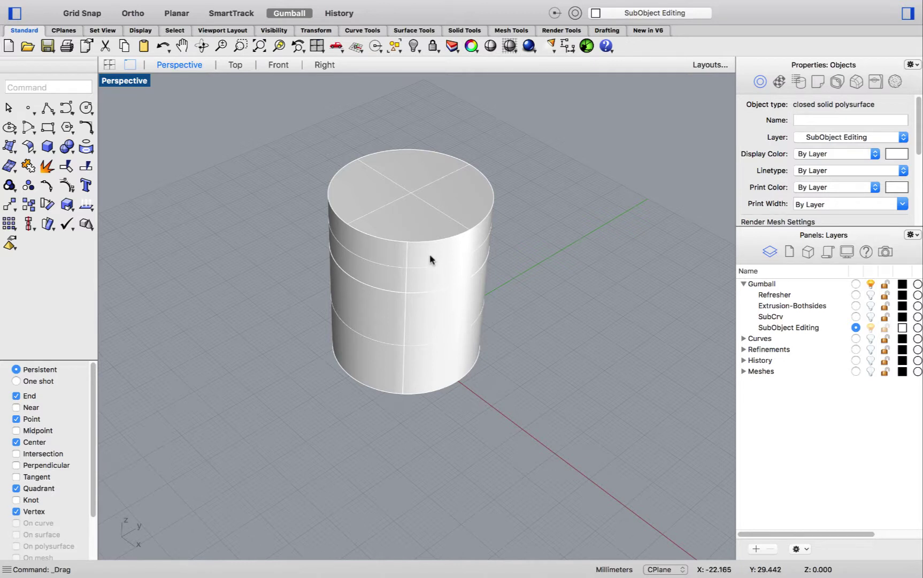
Step: Scale the new top face up uniformly into a flared section, and extrude the widened face upward along Z
shift+super+click(428, 199)
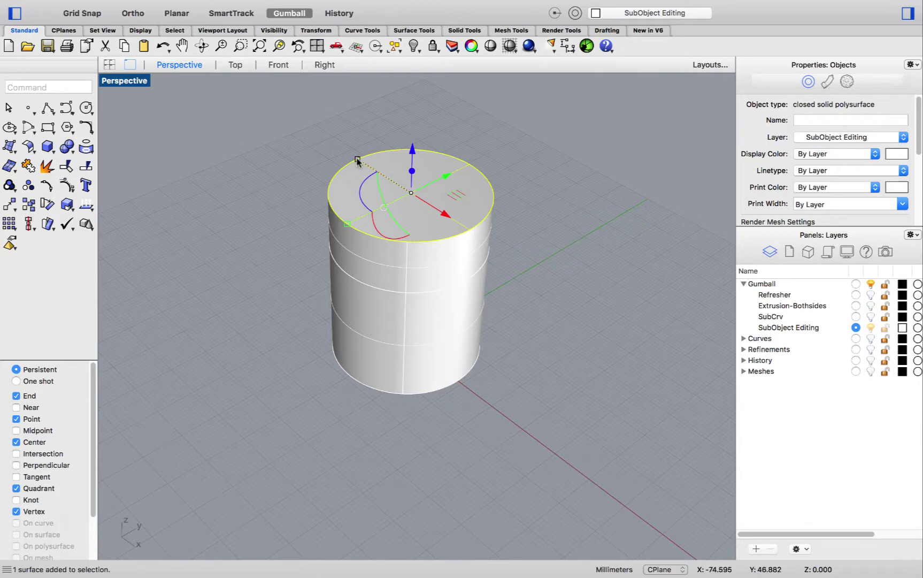
shift+drag(361, 159, 338, 154)
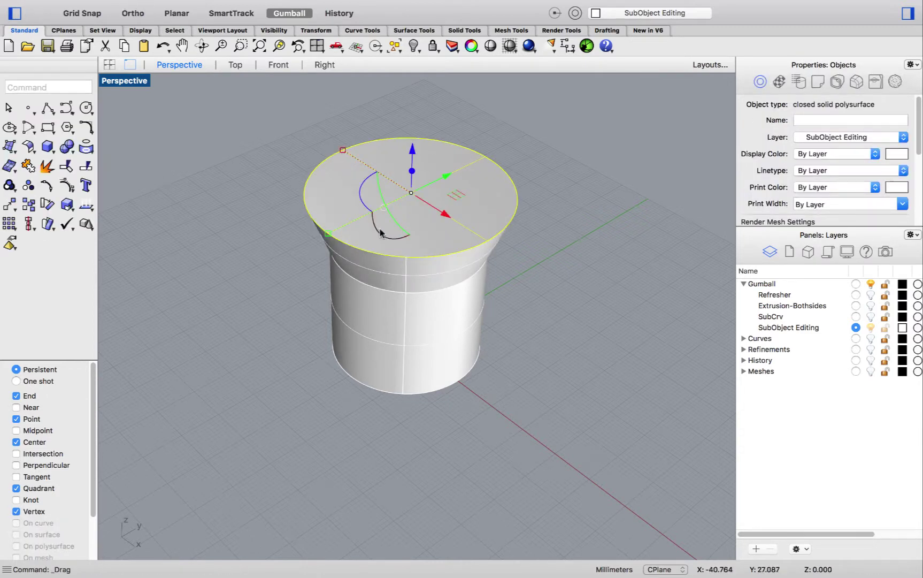
drag(412, 188, 416, 152)
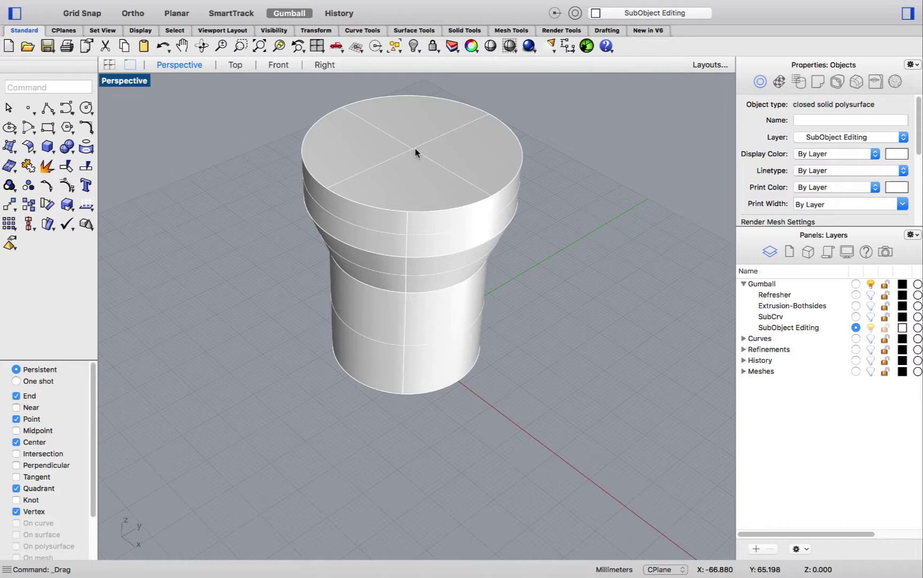
click(415, 153)
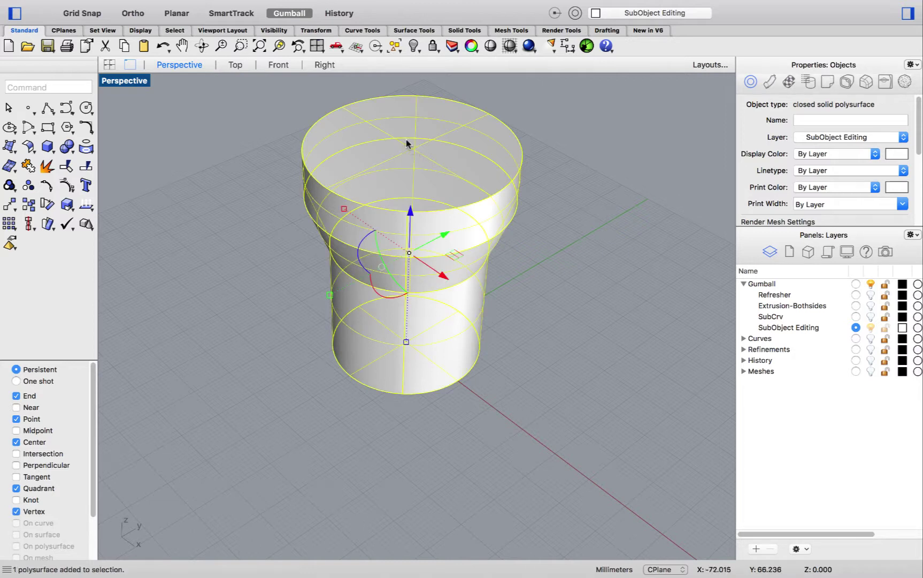